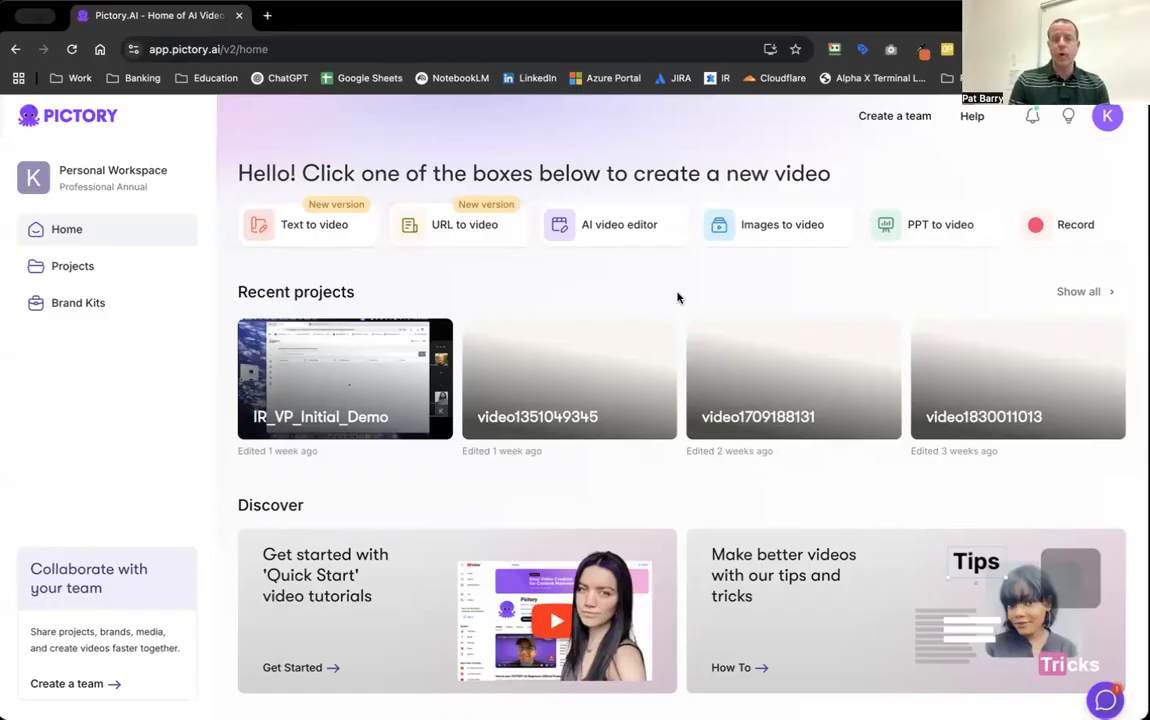
Start a project in the AI video editor by uploading video1935339228.mp4 for transcription, and dismiss the recommendation survey.
{"action": "left_click", "coordinate": [640, 226]}
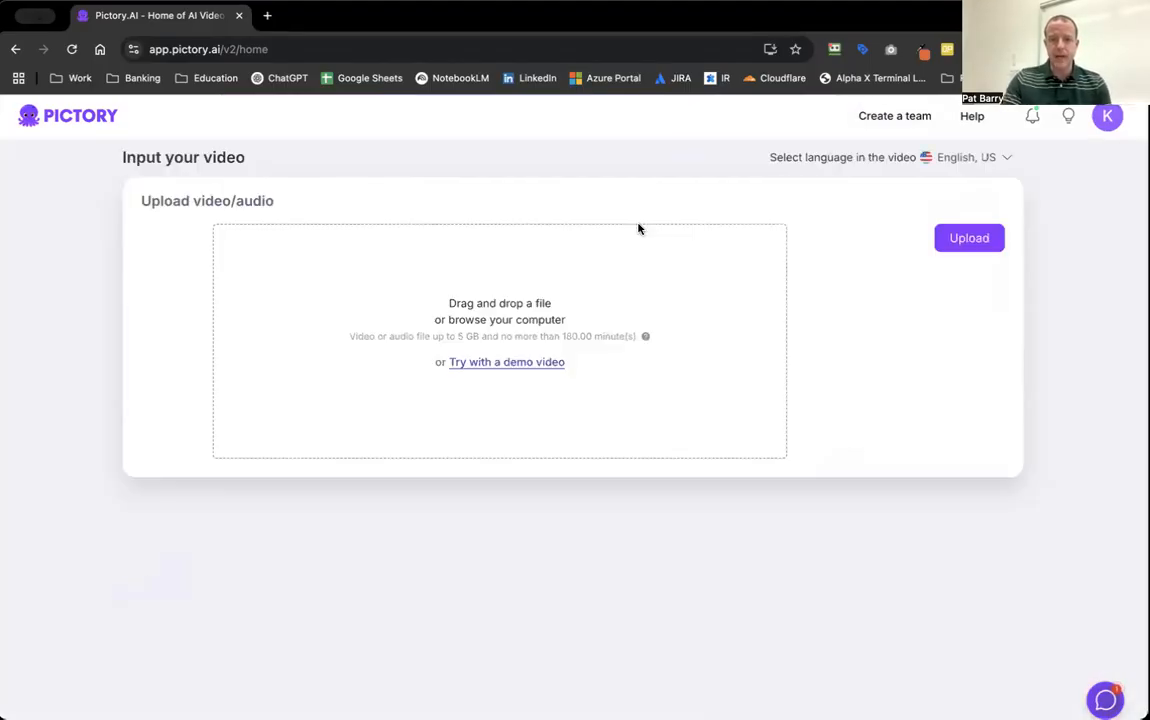
{"action": "left_click", "coordinate": [968, 240]}
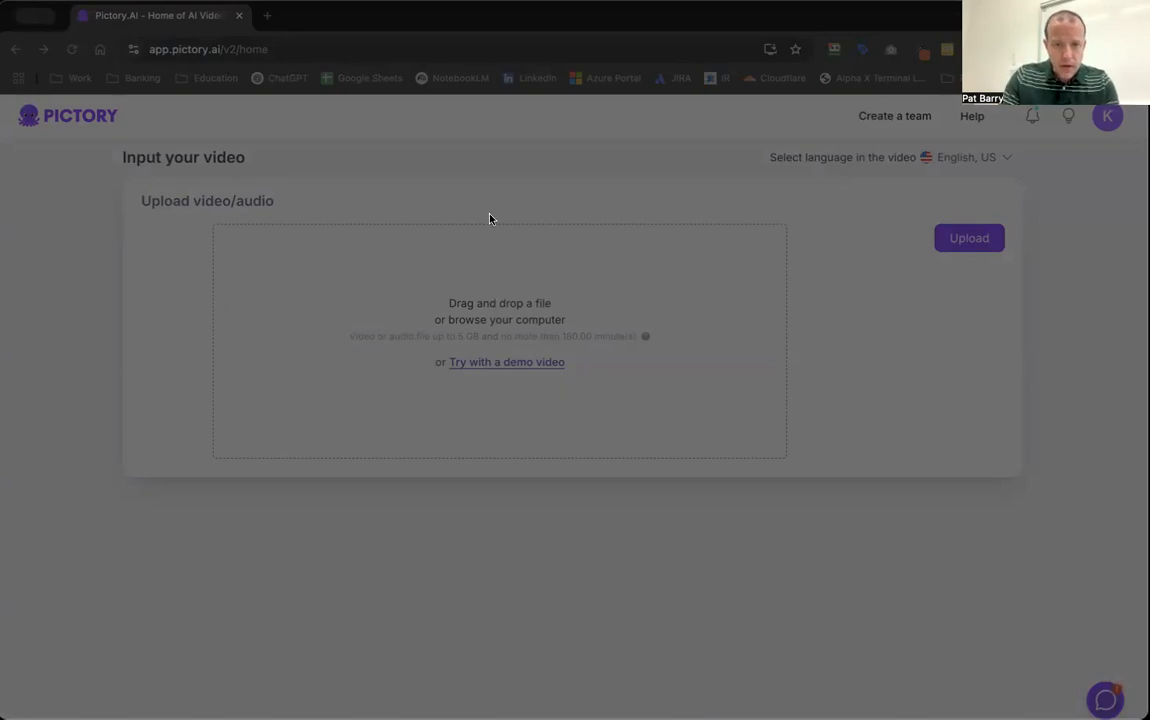
{"action": "left_click", "coordinate": [1029, 576]}
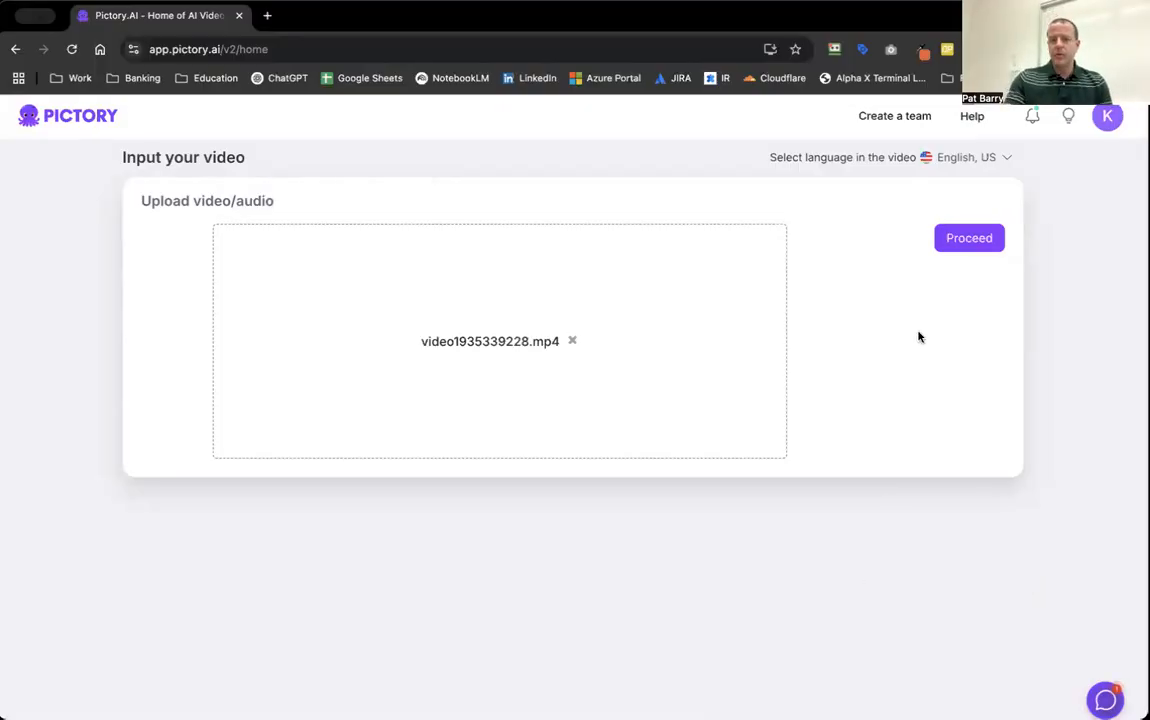
{"action": "left_click", "coordinate": [972, 236]}
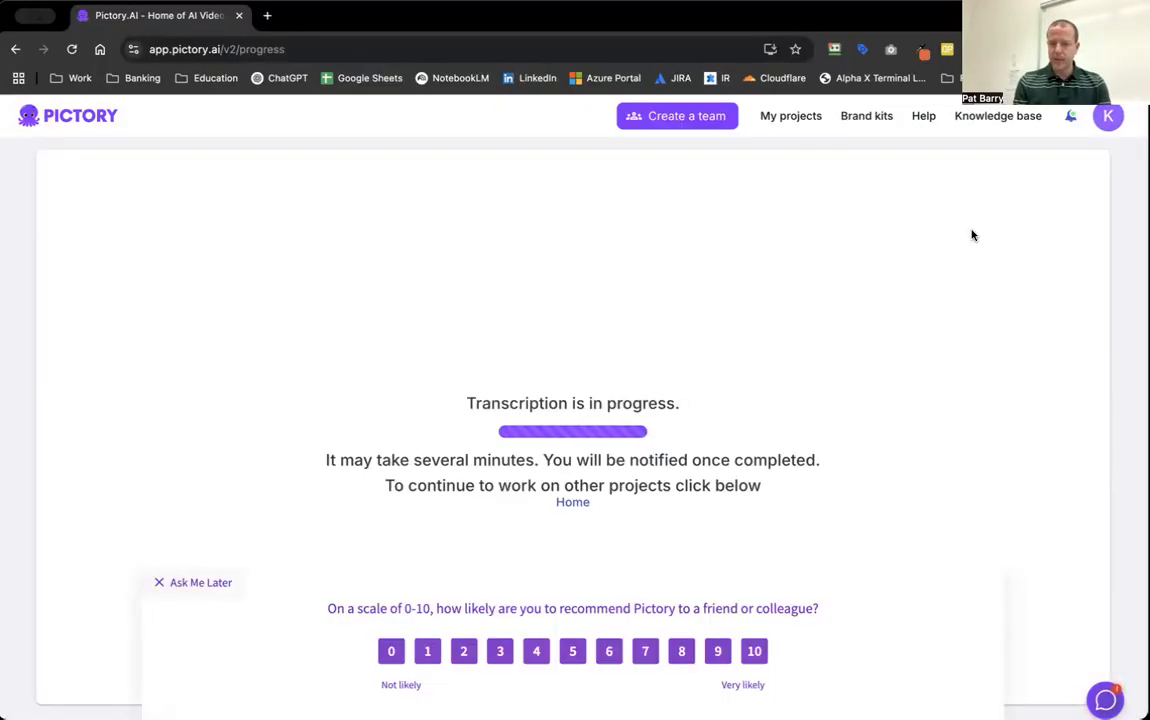
{"action": "left_click", "coordinate": [165, 585]}
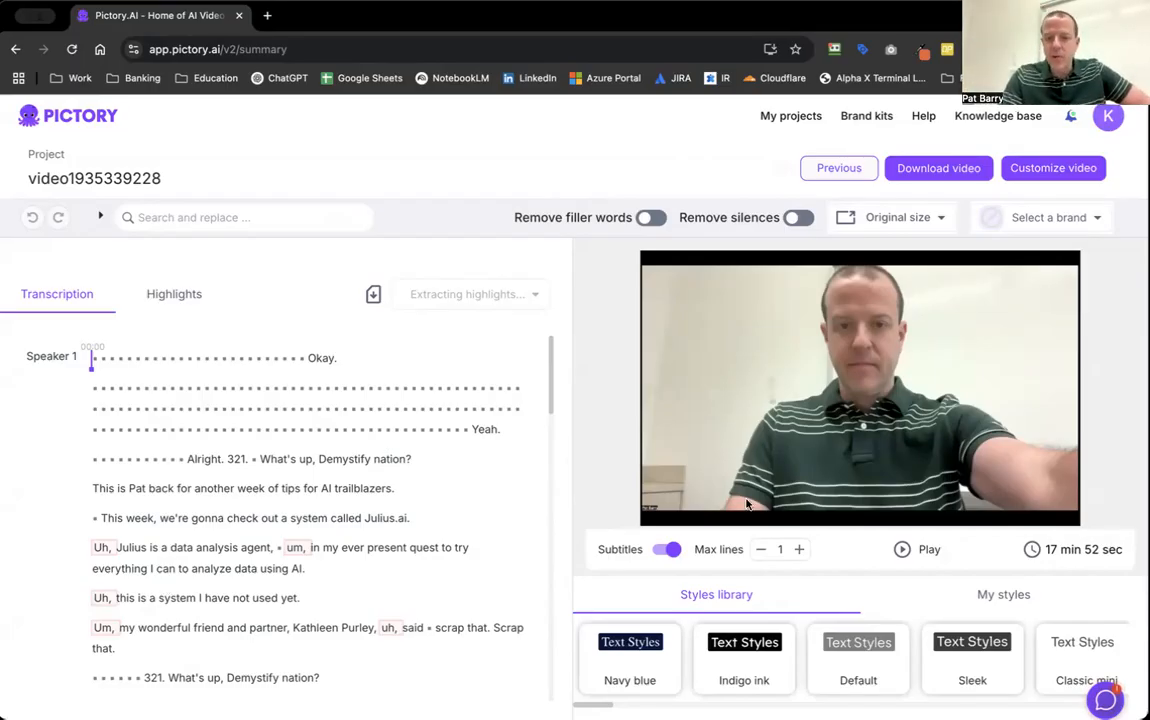
Remove all silences of more than 1 second from the video.
{"action": "scroll", "coordinate": [354, 504], "scroll_direction": "down", "scroll_amount": 20}
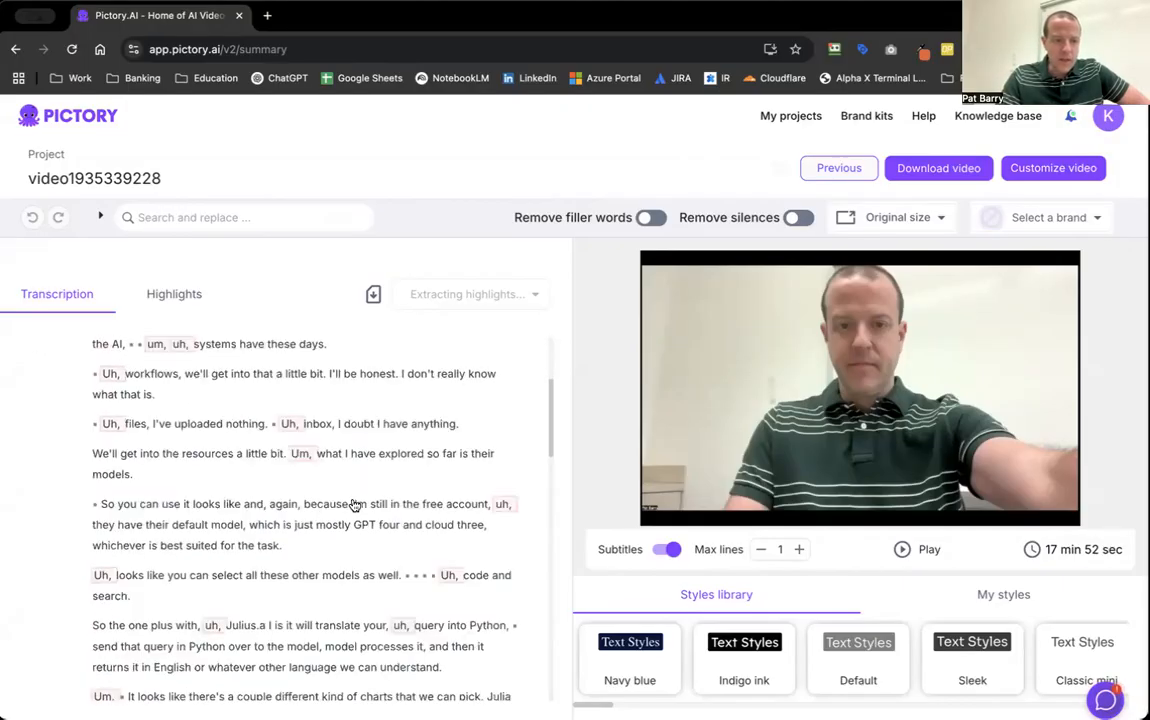
{"action": "scroll", "coordinate": [354, 504], "scroll_direction": "up", "scroll_amount": 20}
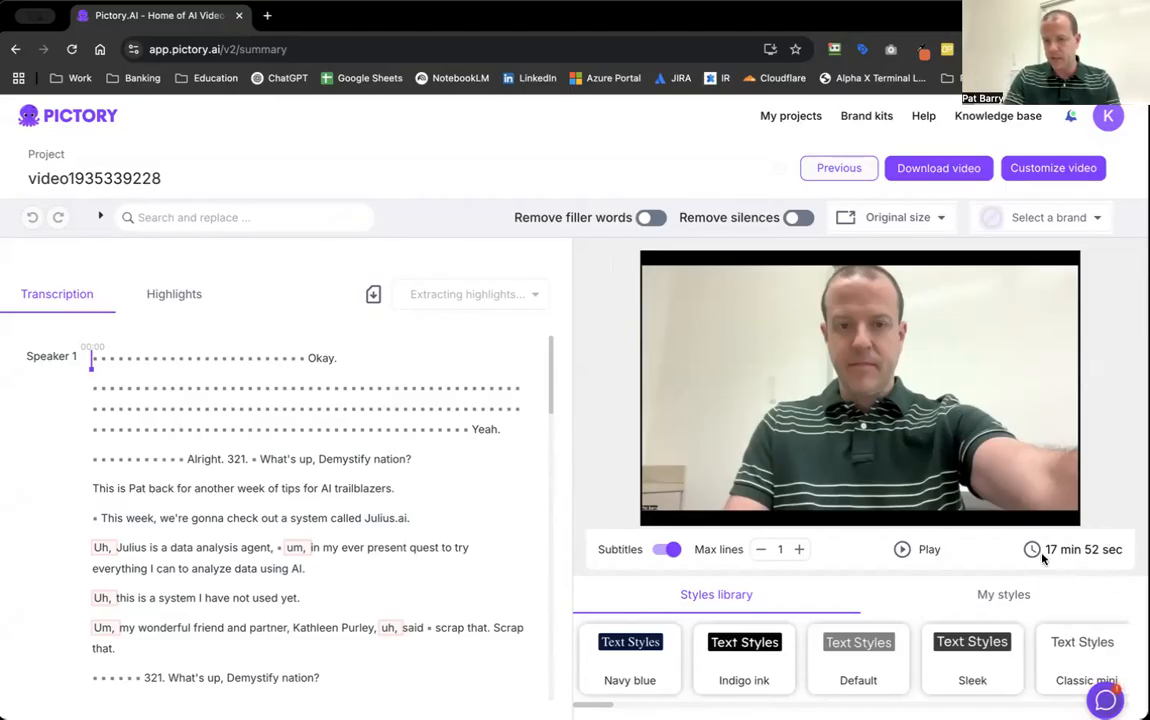
{"action": "left_click", "coordinate": [795, 218]}
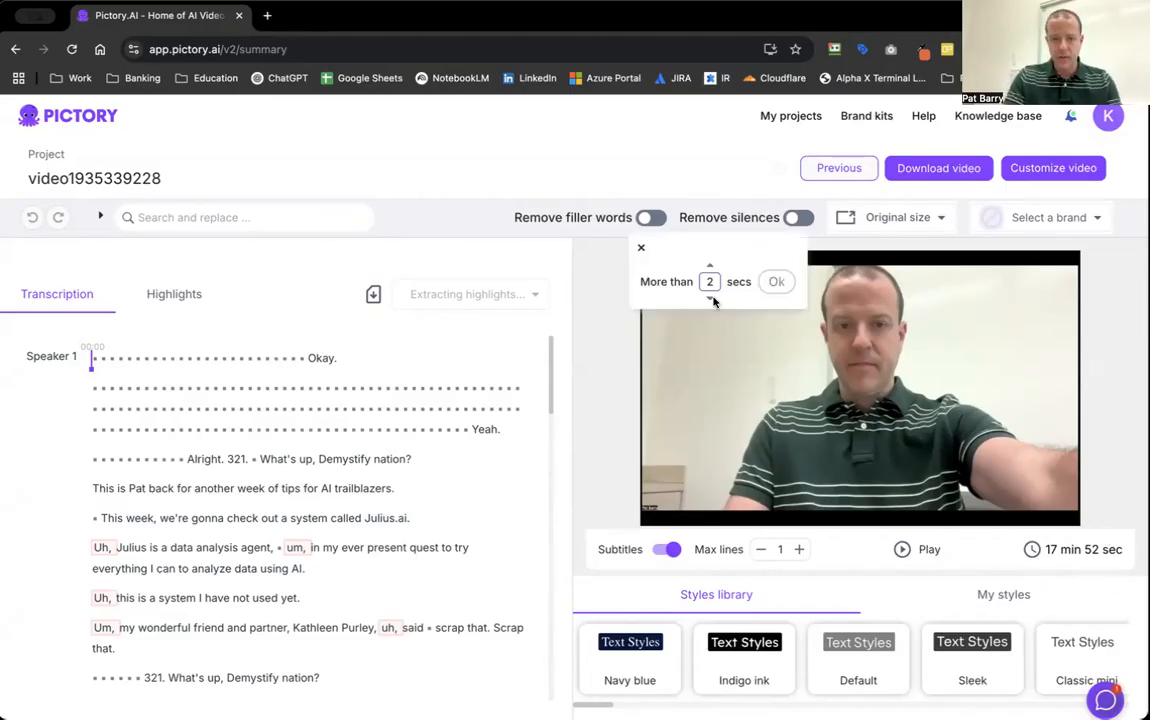
{"action": "left_click", "coordinate": [776, 282]}
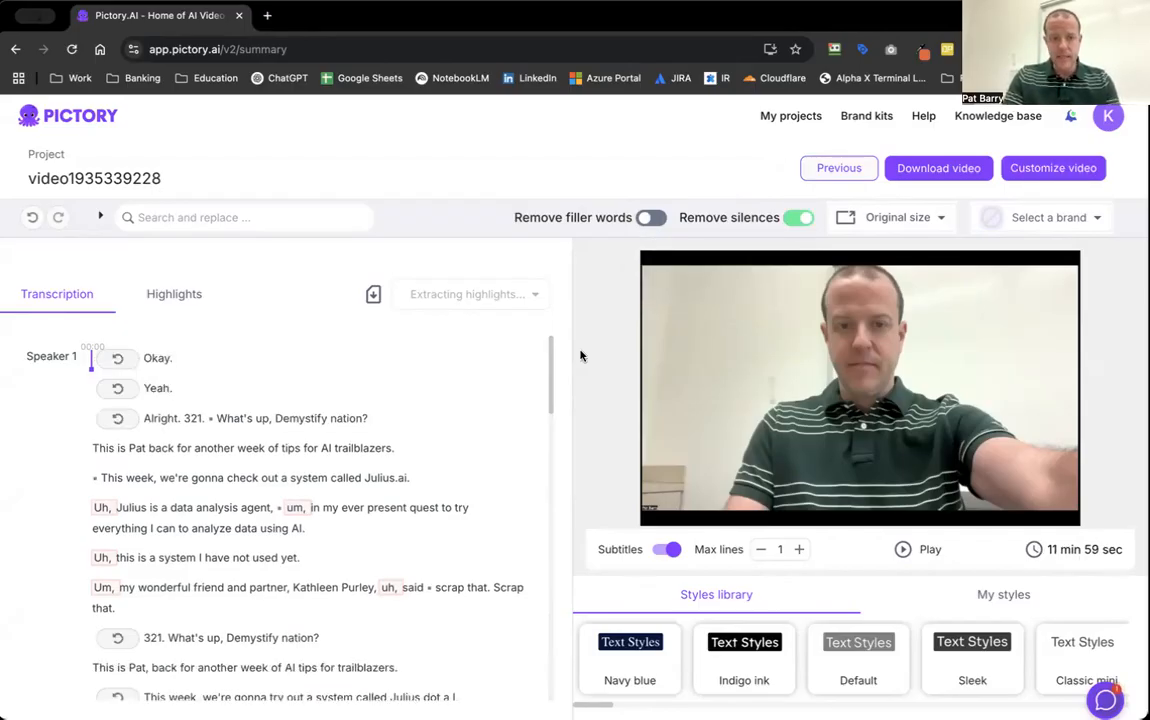
Remove the filler words from the video and turn its subtitles off.
{"action": "left_click", "coordinate": [650, 218]}
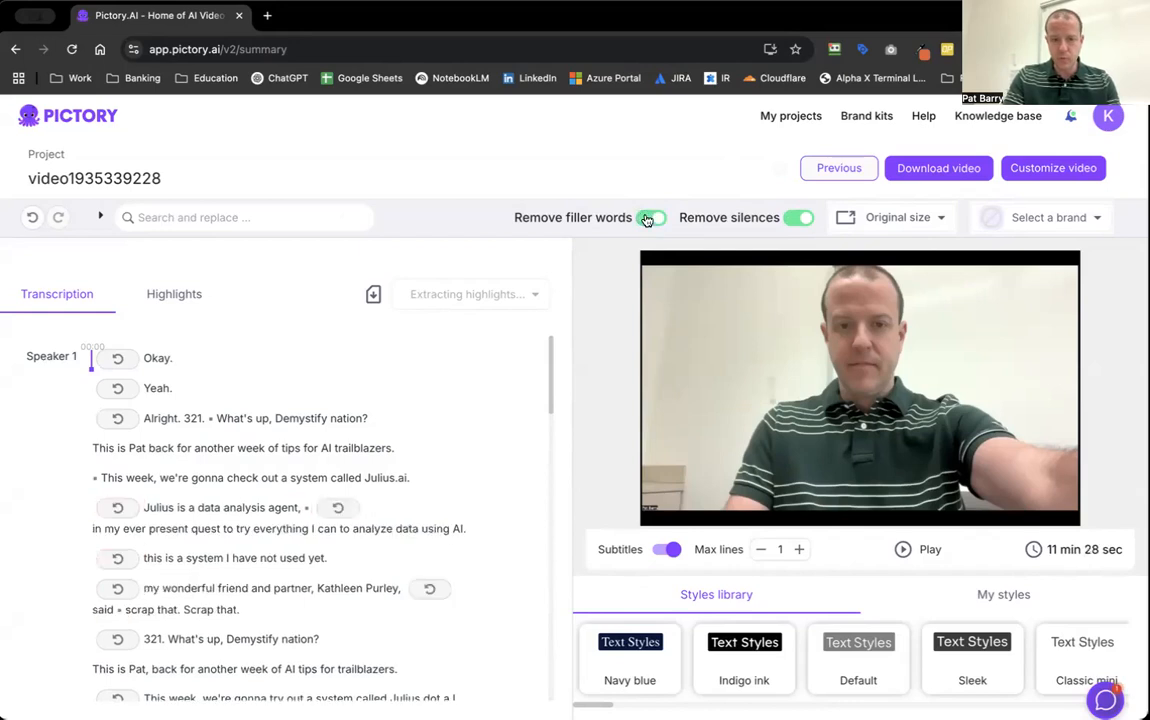
{"action": "left_click", "coordinate": [671, 550]}
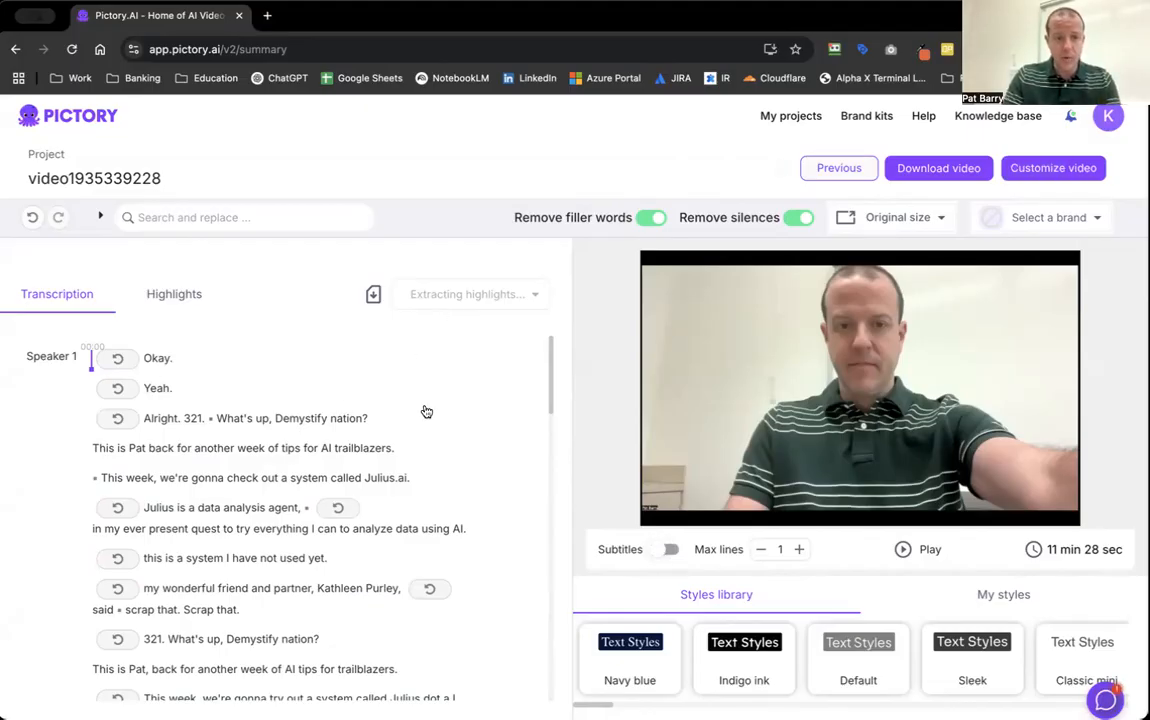
Delete the opening passage "Okay. Yeah. Alright. 321." before "What's up, Demystify nation?" from the video.
{"action": "left_click", "coordinate": [216, 421]}
{"action": "left_click", "coordinate": [495, 360]}
{"action": "left_click_drag", "start_coordinate": [210, 419], "coordinate": [86, 362]}
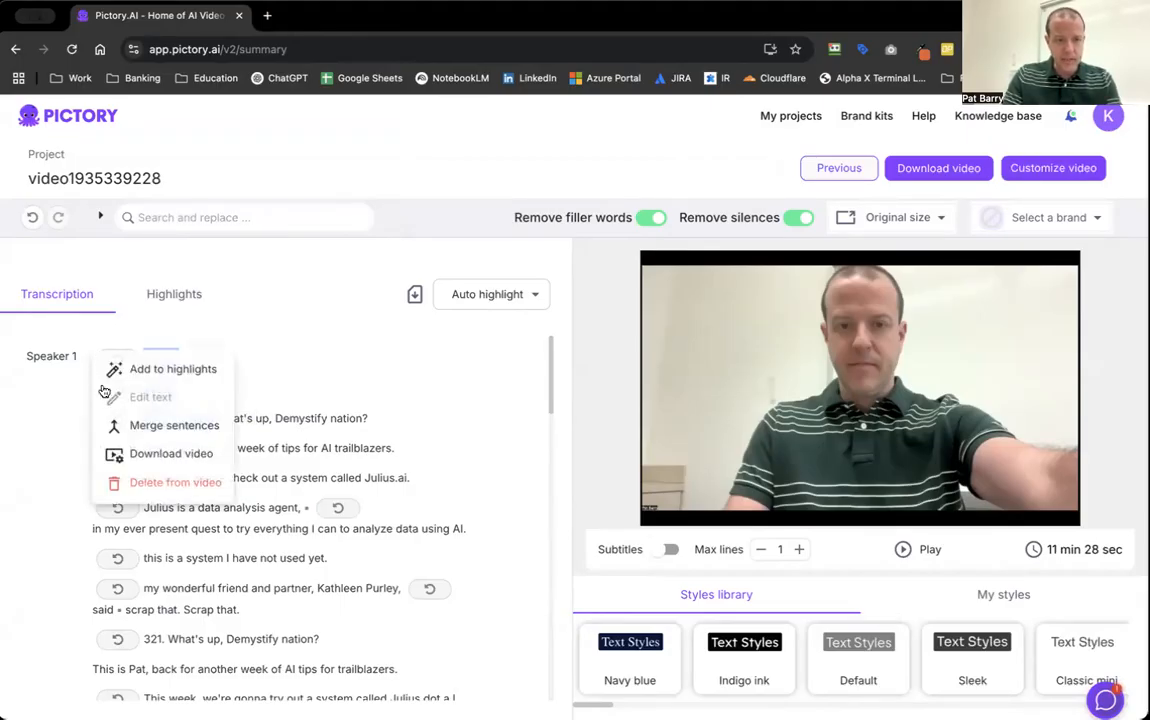
{"action": "left_click", "coordinate": [136, 485]}
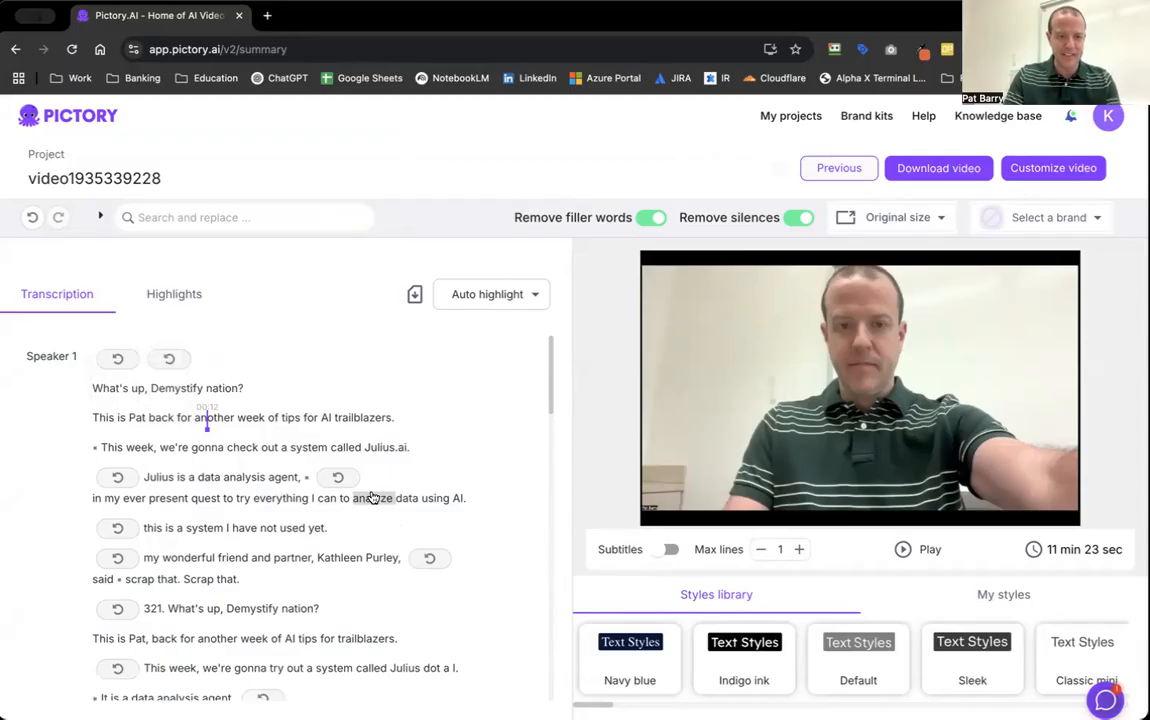
Play the edited video from the word "interesting" in "so I thought this would be an interesting video today", and pause it.
{"action": "scroll", "coordinate": [373, 498], "scroll_direction": "down", "scroll_amount": 2}
{"action": "scroll", "coordinate": [373, 498], "scroll_direction": "down", "scroll_amount": 4}
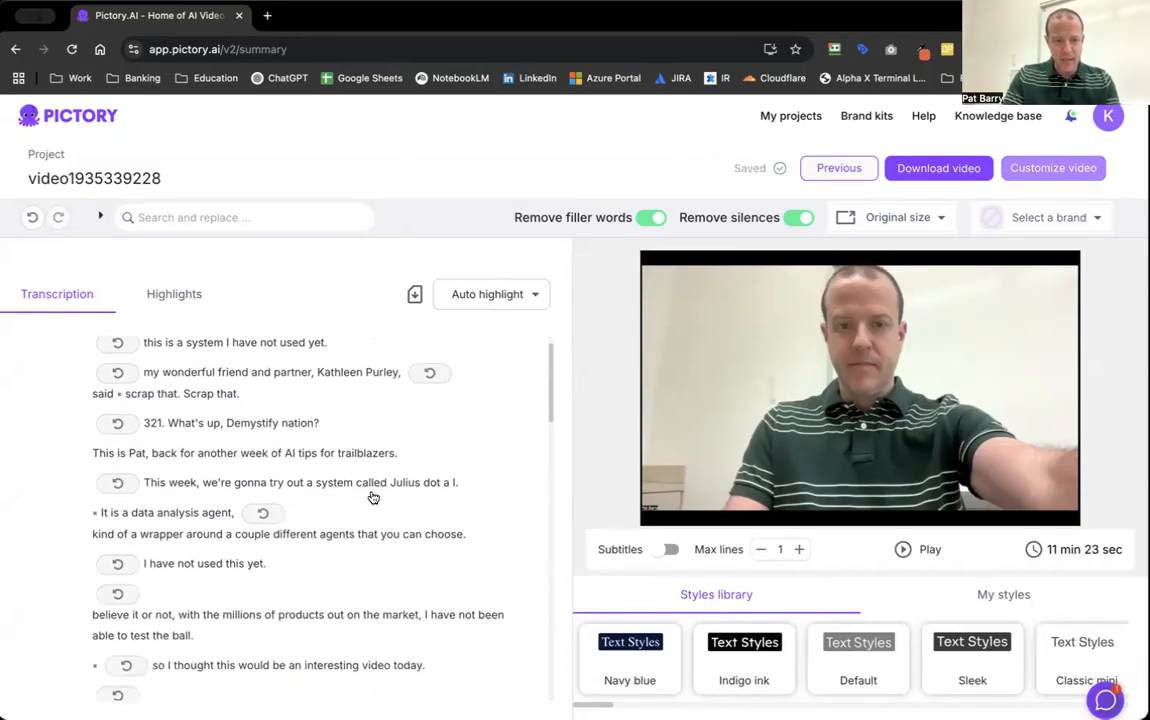
{"action": "scroll", "coordinate": [373, 498], "scroll_direction": "down", "scroll_amount": 1}
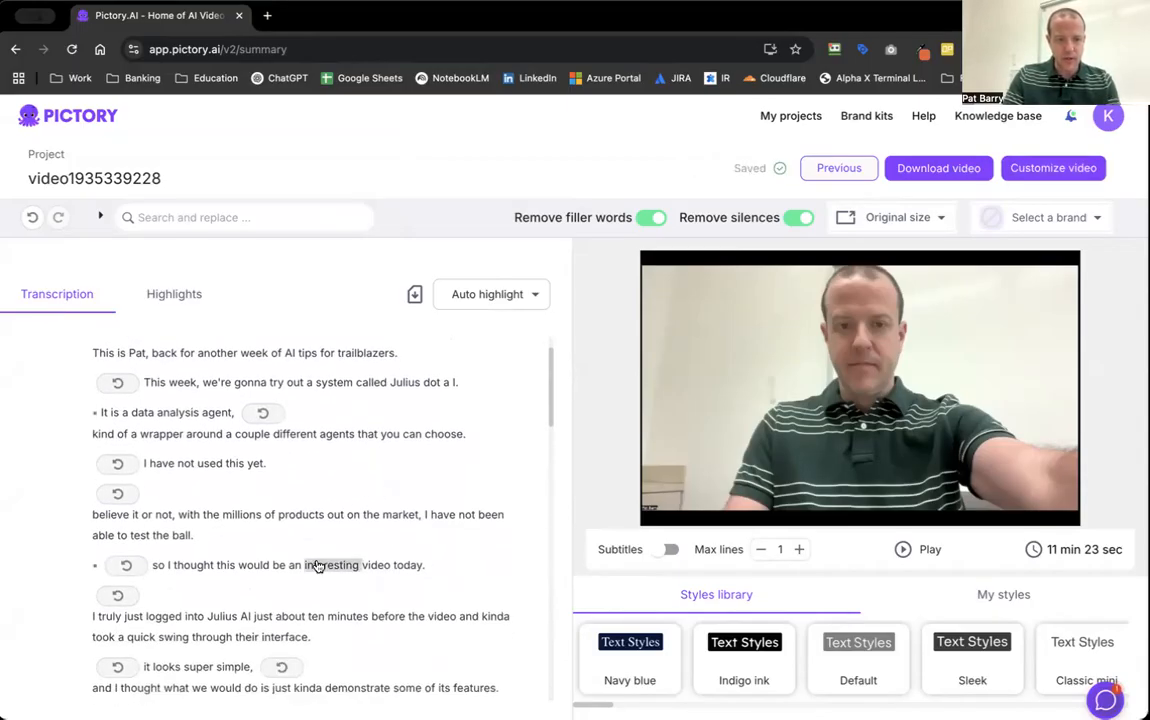
{"action": "left_click", "coordinate": [318, 566]}
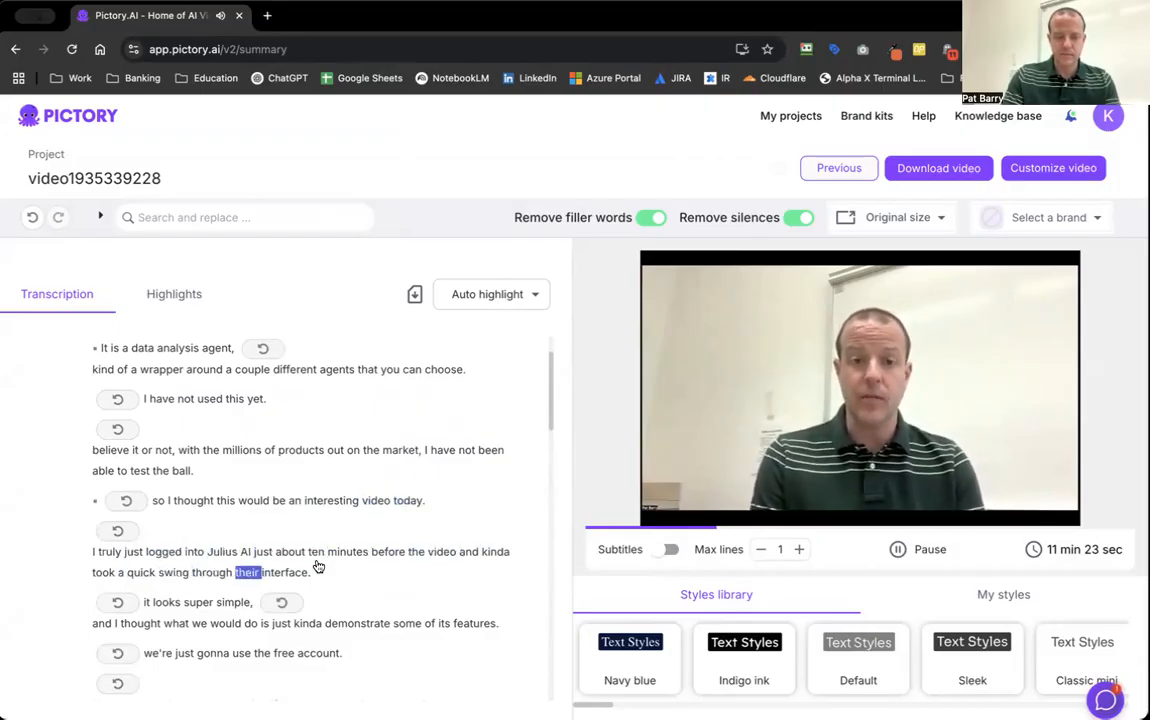
{"action": "key", "text": "space"}
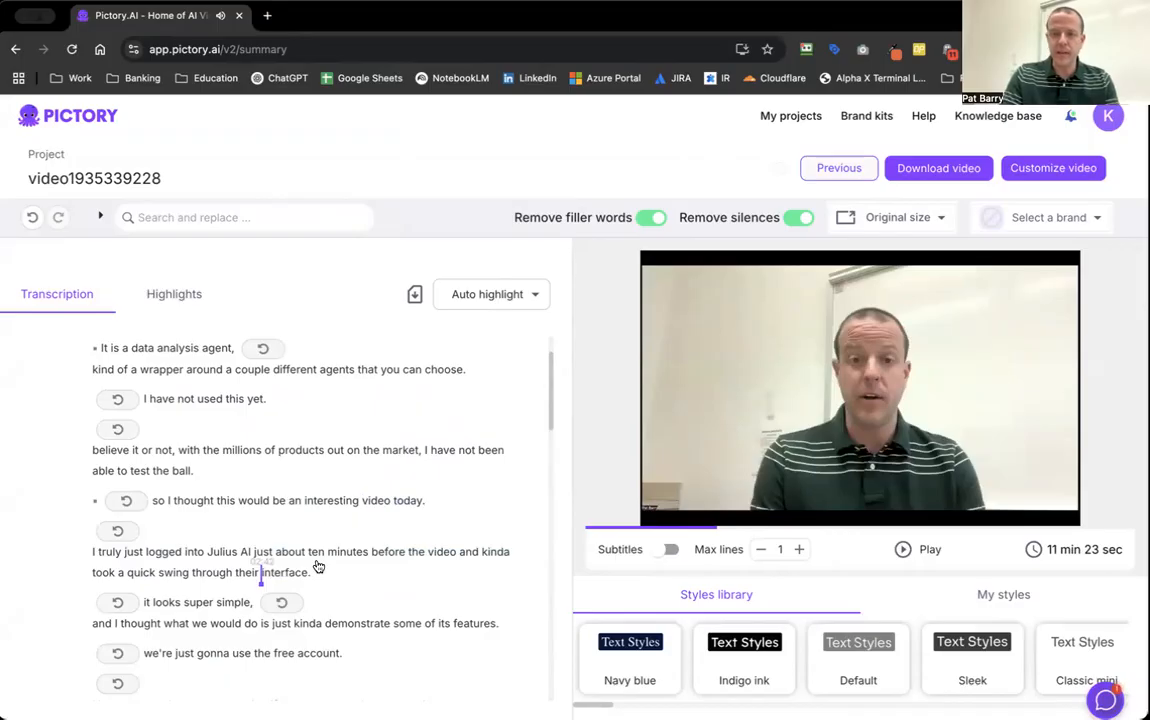
Review the rest of the transcript through to its closing remarks, checking the removed silences and filler words.
{"action": "scroll", "coordinate": [318, 567], "scroll_direction": "down", "scroll_amount": 8}
{"action": "scroll", "coordinate": [318, 567], "scroll_direction": "down", "scroll_amount": 8}
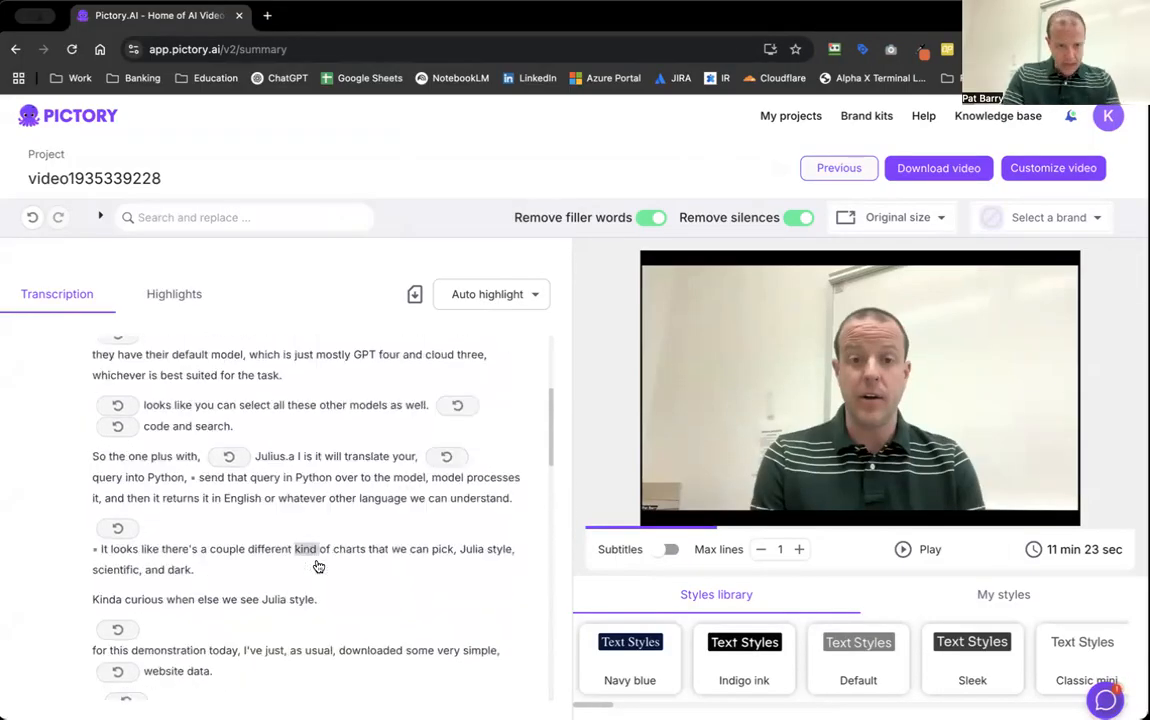
{"action": "scroll", "coordinate": [318, 567], "scroll_direction": "down", "scroll_amount": 5}
{"action": "scroll", "coordinate": [318, 567], "scroll_direction": "down", "scroll_amount": 5}
{"action": "scroll", "coordinate": [318, 567], "scroll_direction": "down", "scroll_amount": 1}
{"action": "scroll", "coordinate": [318, 567], "scroll_direction": "down", "scroll_amount": 2}
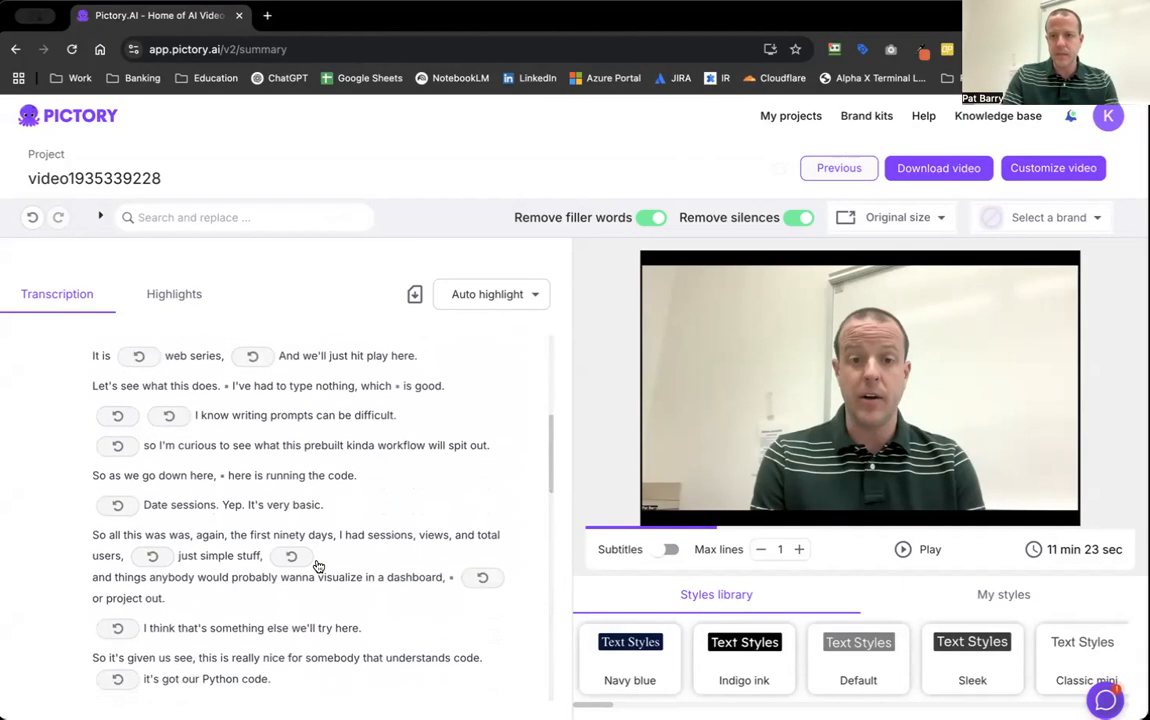
{"action": "scroll", "coordinate": [318, 567], "scroll_direction": "down", "scroll_amount": 10}
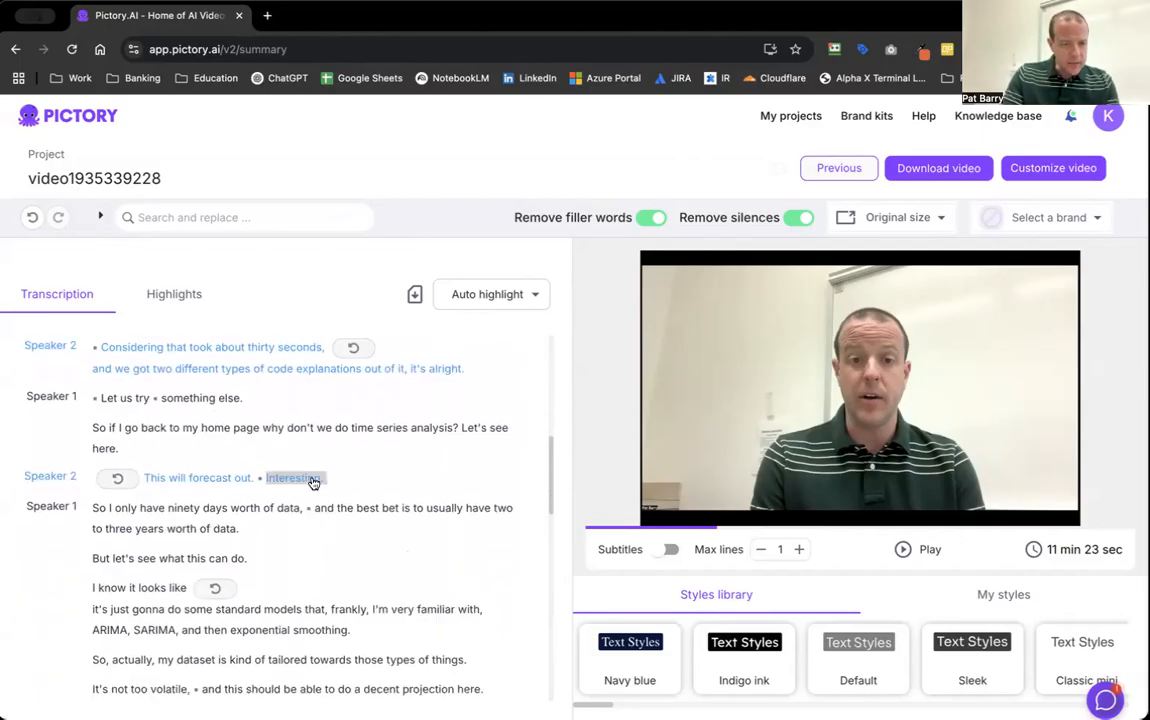
{"action": "scroll", "coordinate": [410, 469], "scroll_direction": "down", "scroll_amount": 10}
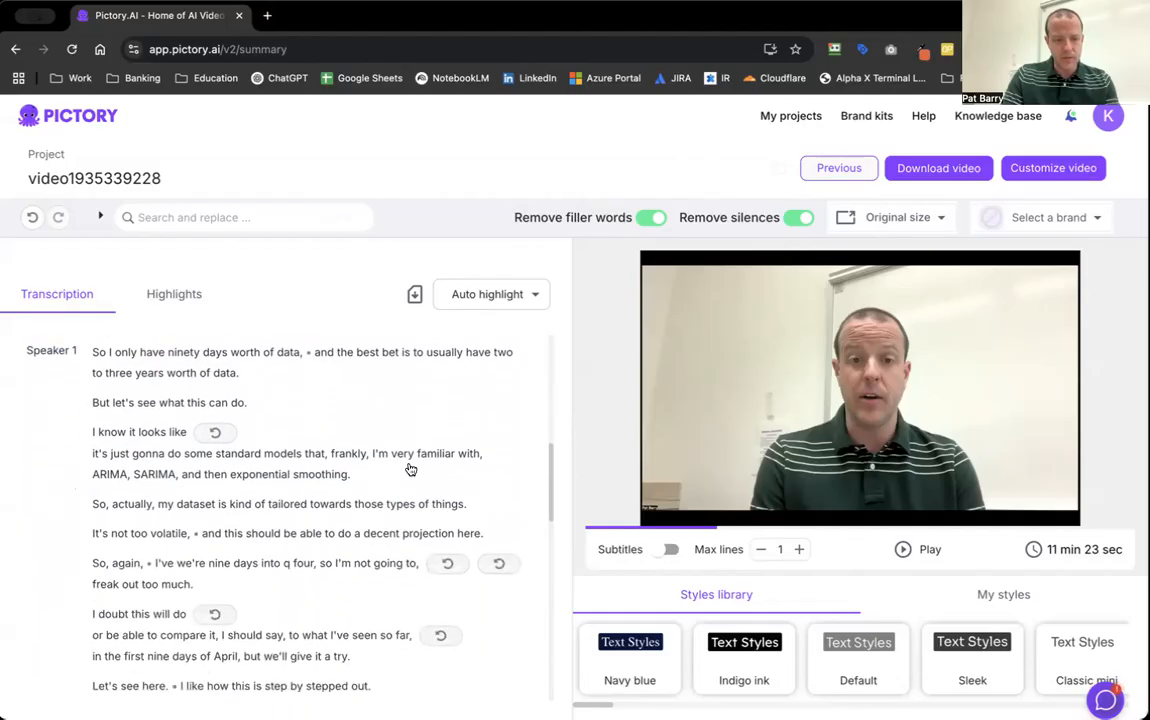
{"action": "scroll", "coordinate": [410, 469], "scroll_direction": "down", "scroll_amount": 10}
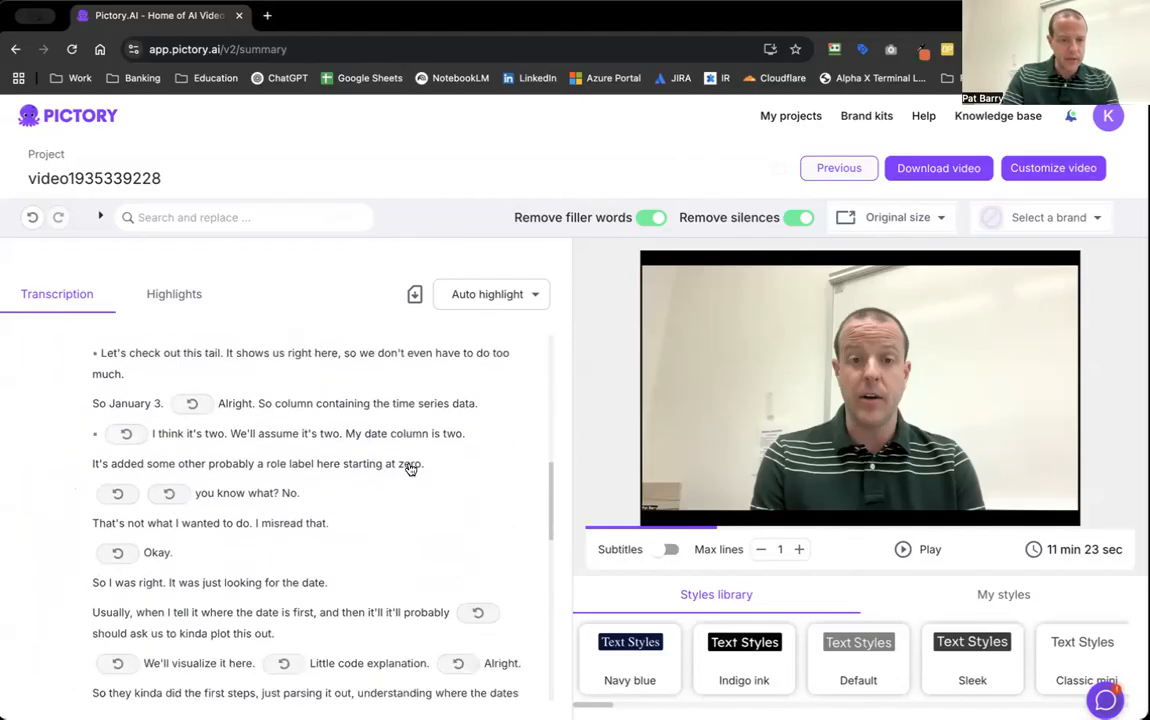
{"action": "scroll", "coordinate": [410, 469], "scroll_direction": "down", "scroll_amount": 10}
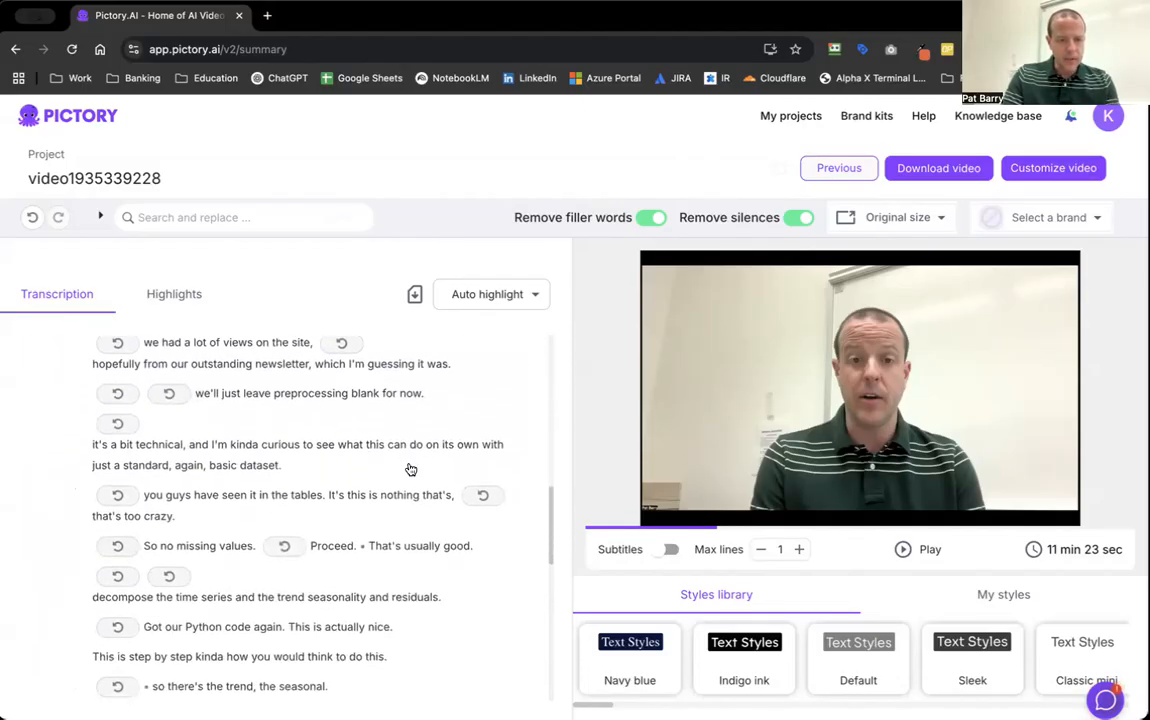
{"action": "scroll", "coordinate": [410, 469], "scroll_direction": "down", "scroll_amount": 10}
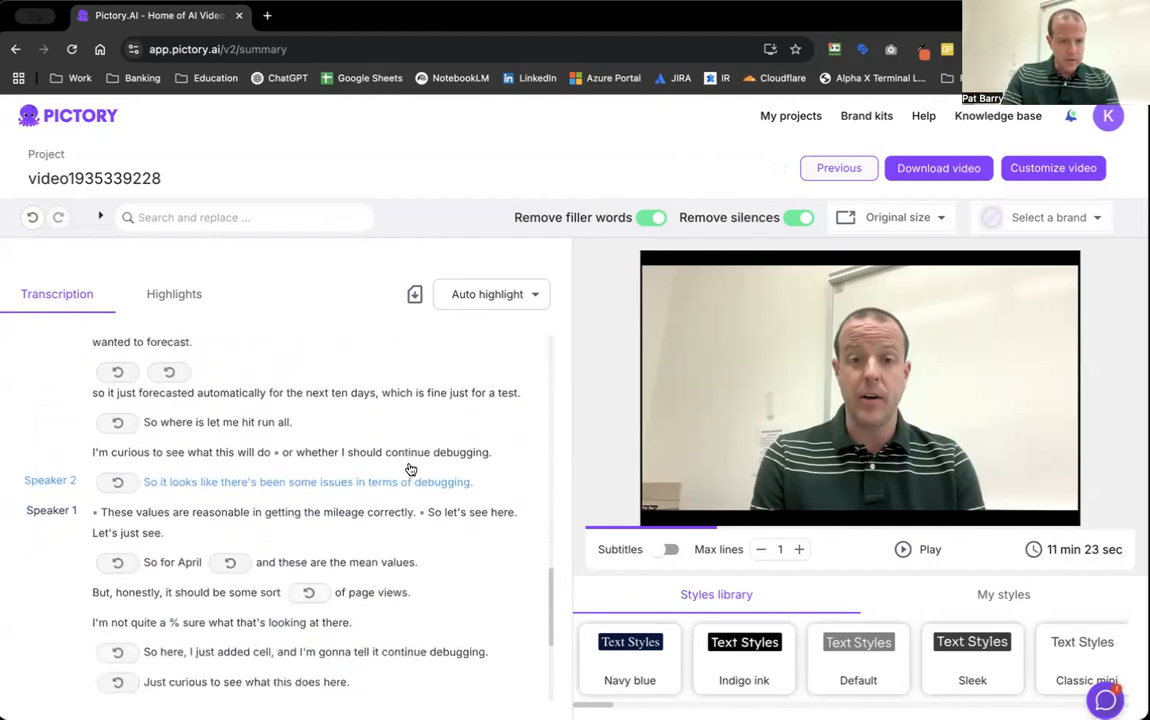
{"action": "scroll", "coordinate": [410, 469], "scroll_direction": "down", "scroll_amount": 5}
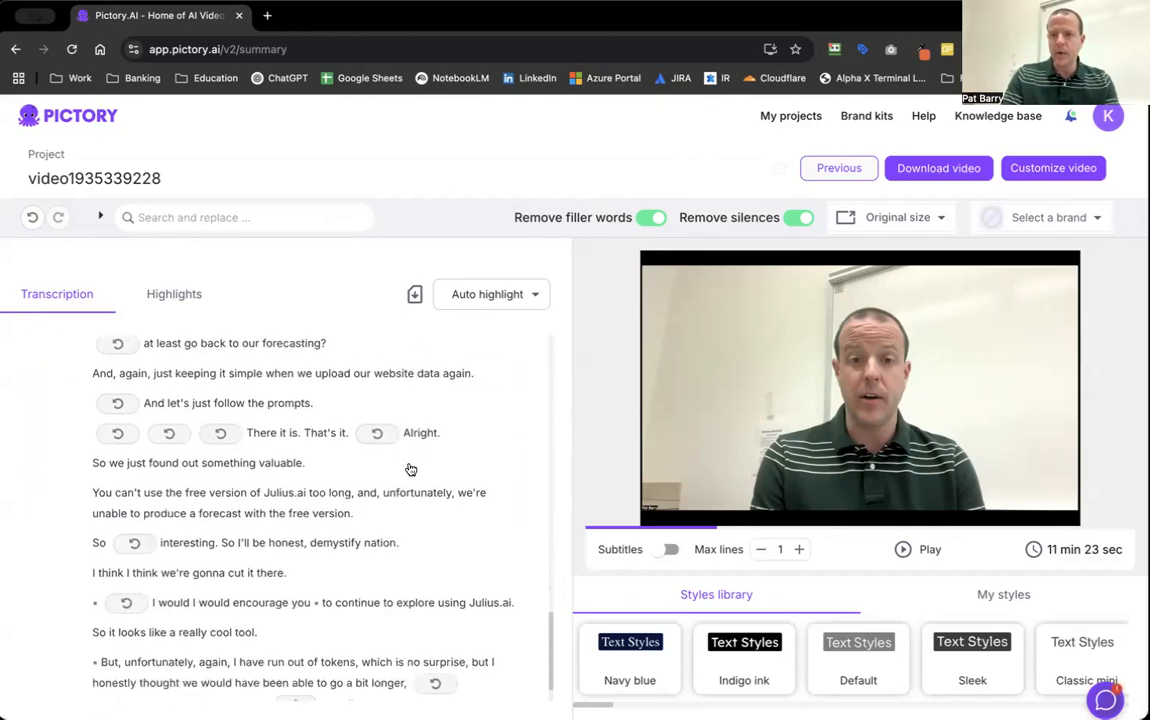
Open the video for customizing and insert a visuals-only scene before Scene 1 with the uploaded 4-second demystifAI logo clip.
{"action": "left_click", "coordinate": [1058, 166]}
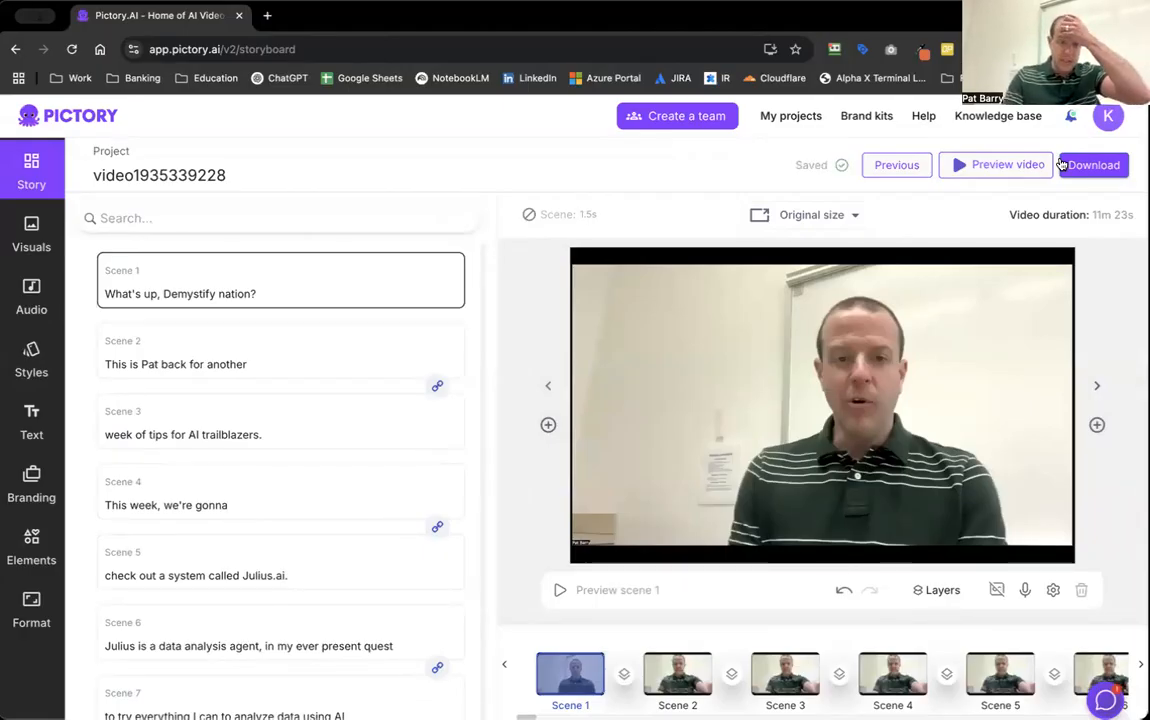
{"action": "left_click", "coordinate": [546, 425]}
{"action": "left_click", "coordinate": [618, 443]}
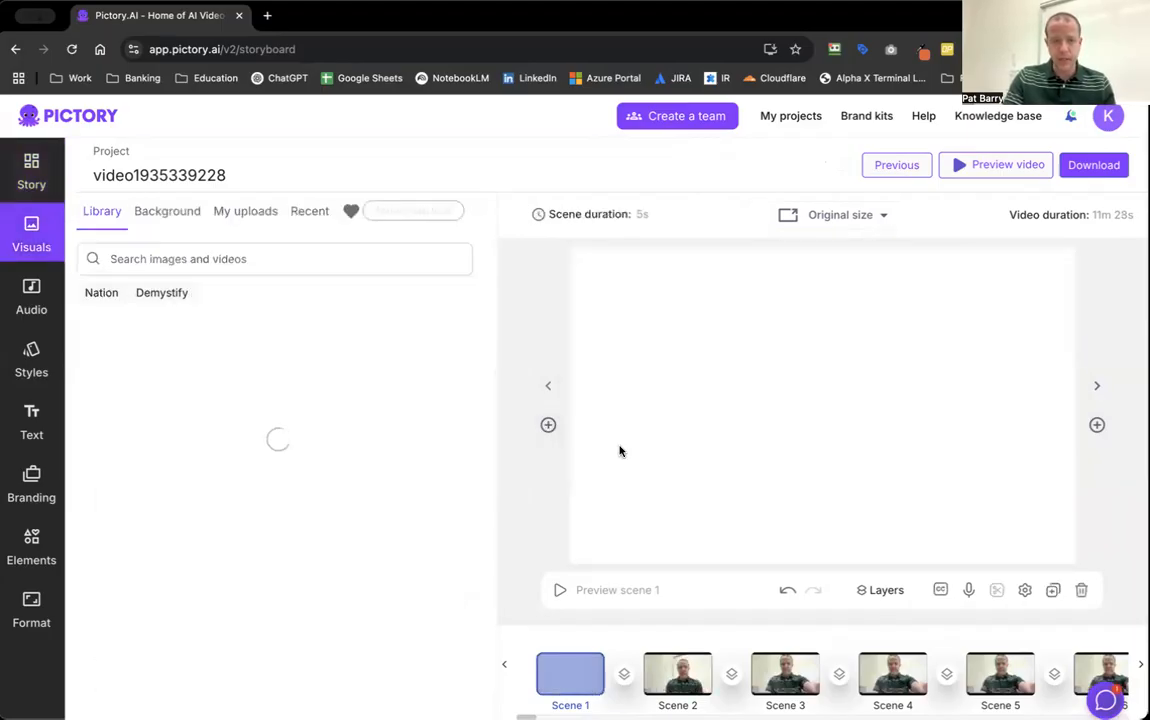
{"action": "left_click", "coordinate": [257, 214]}
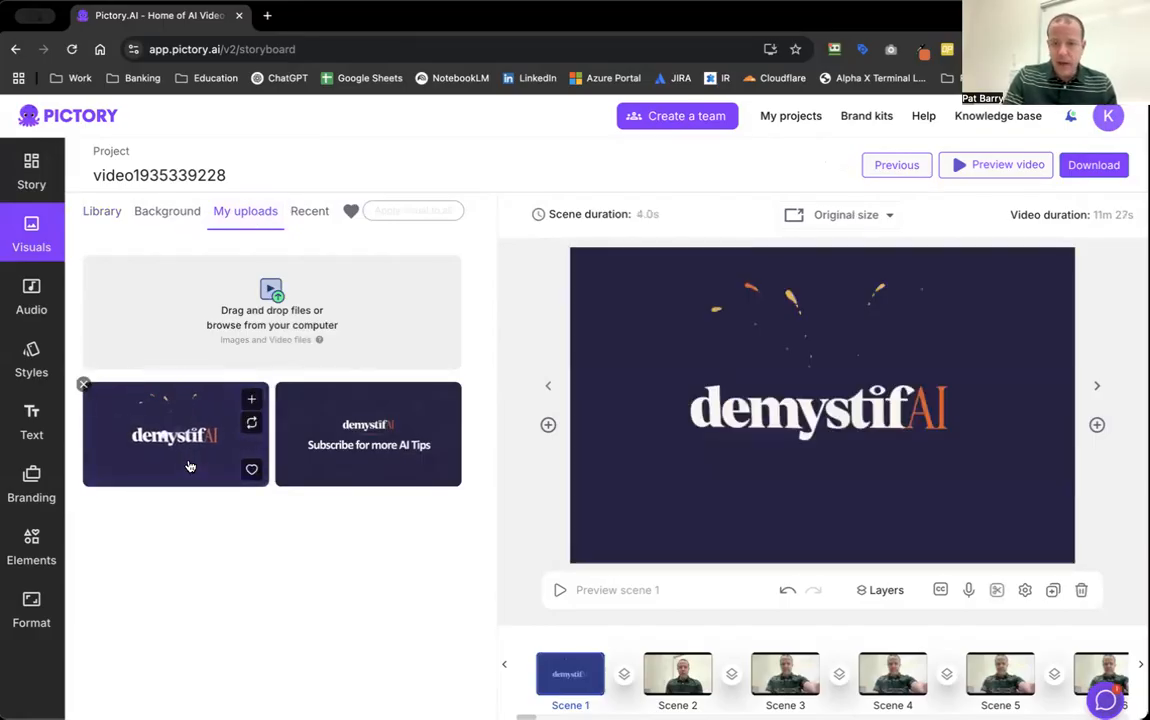
Insert a visuals-only scene after the demystifAI intro with the recently used "Tips for AI Trailblazers" image.
{"action": "left_click", "coordinate": [1097, 424]}
{"action": "left_click", "coordinate": [1064, 442]}
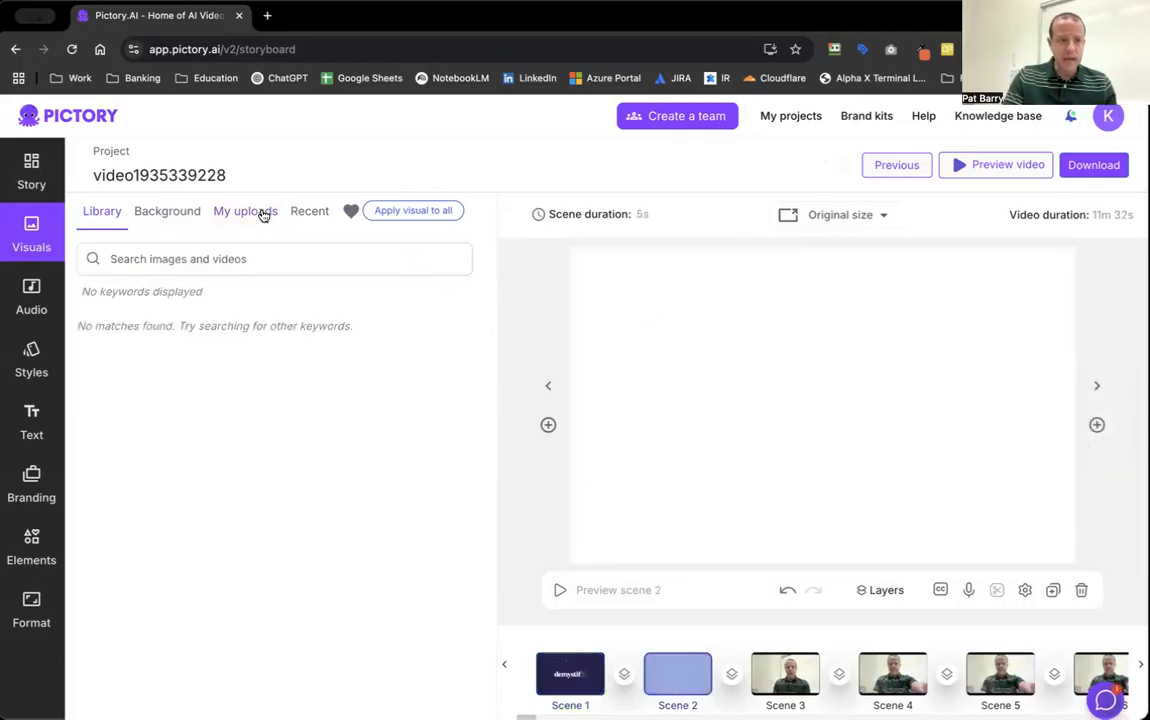
{"action": "left_click", "coordinate": [309, 211]}
{"action": "left_click", "coordinate": [338, 290]}
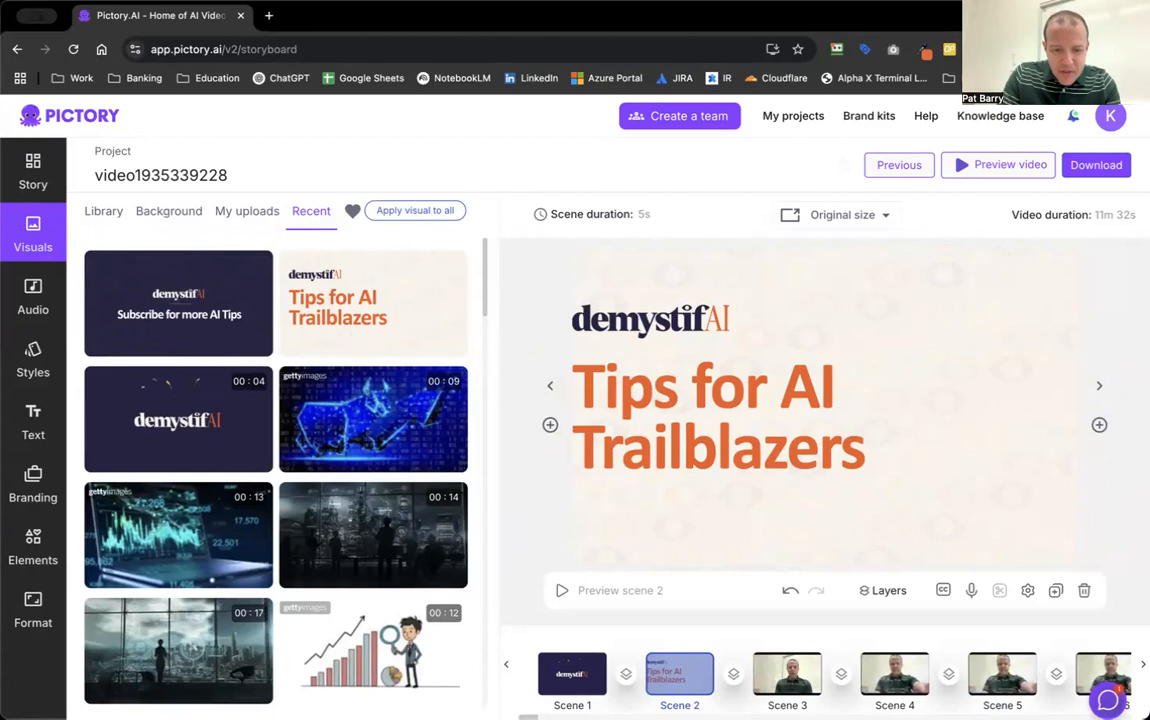
Insert a visuals-only scene after the last scene, 280, with the recently used "Subscribe for more AI Tips" image.
{"action": "scroll", "coordinate": [820, 680], "scroll_direction": "right", "scroll_amount": 20}
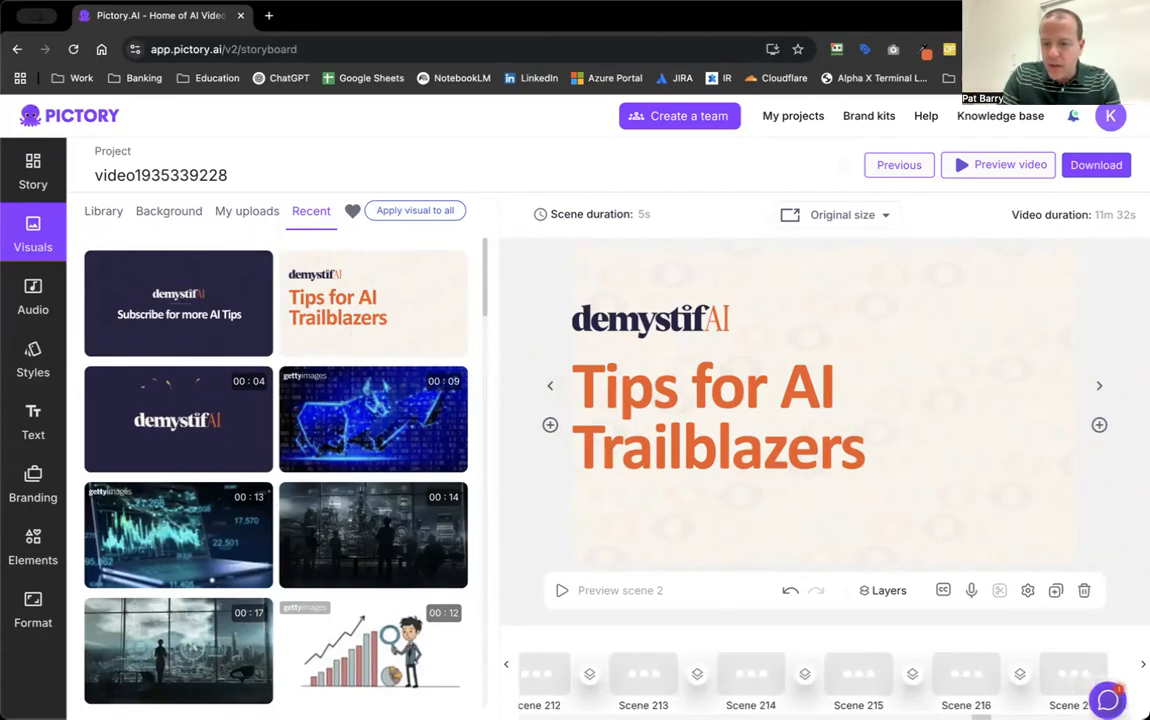
{"action": "scroll", "coordinate": [820, 680], "scroll_direction": "right", "scroll_amount": 6}
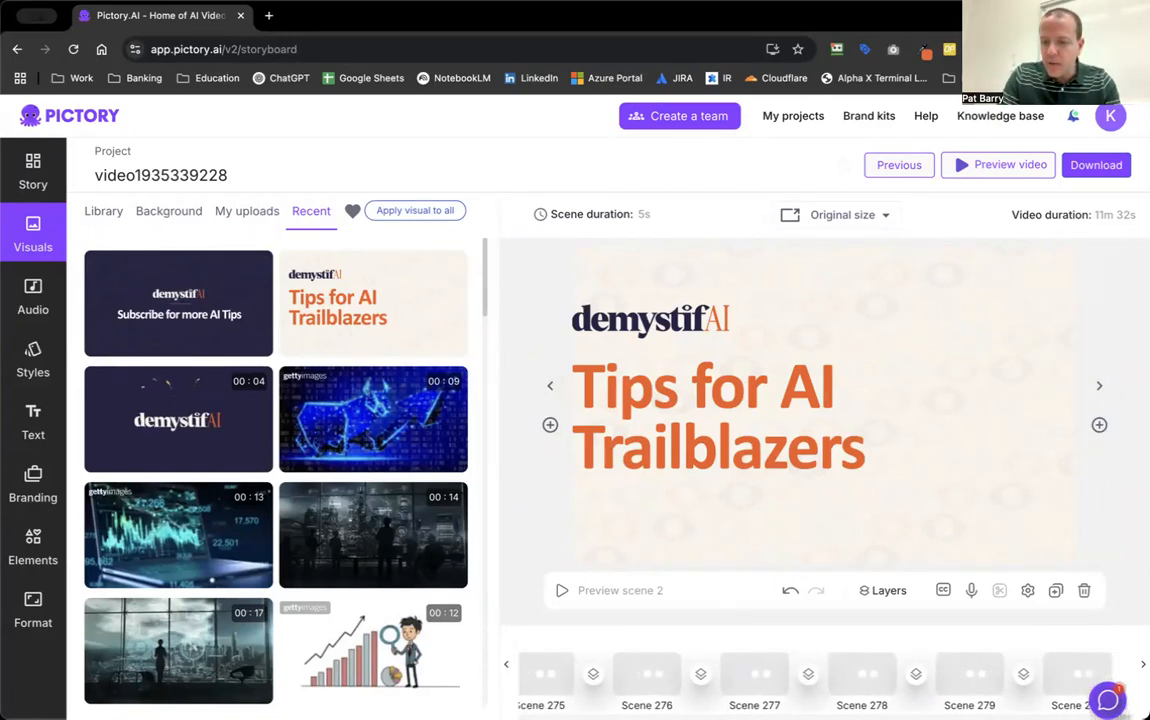
{"action": "left_click", "coordinate": [1090, 673]}
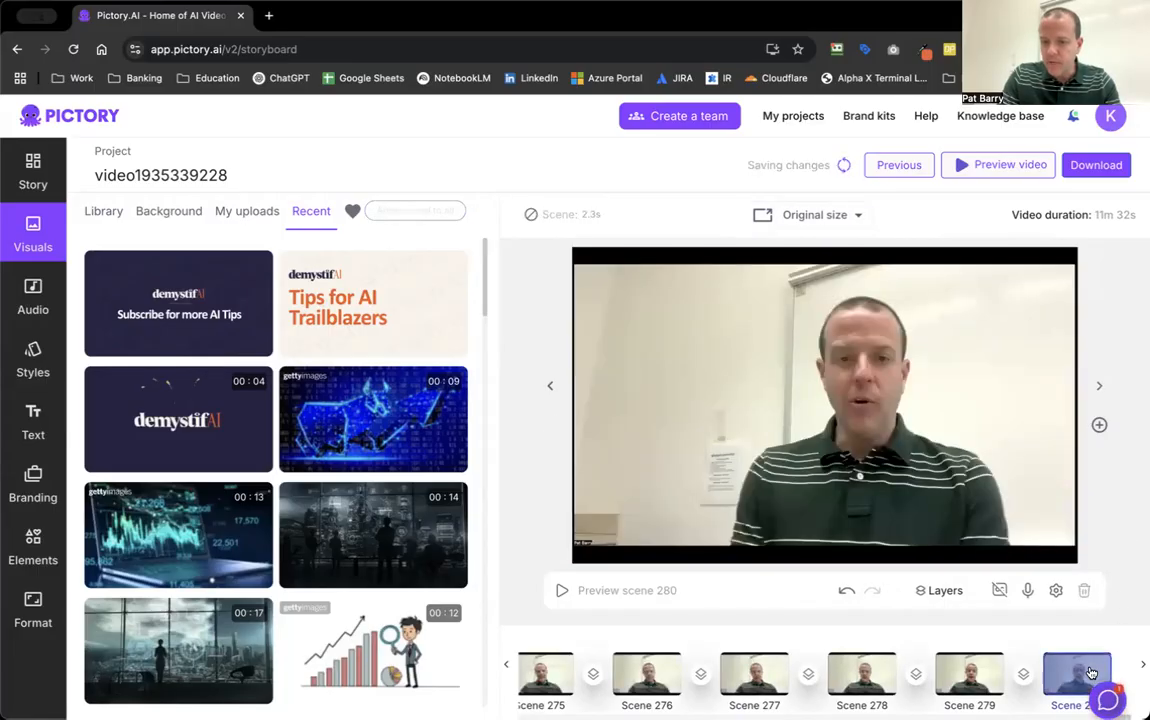
{"action": "left_click", "coordinate": [1099, 427]}
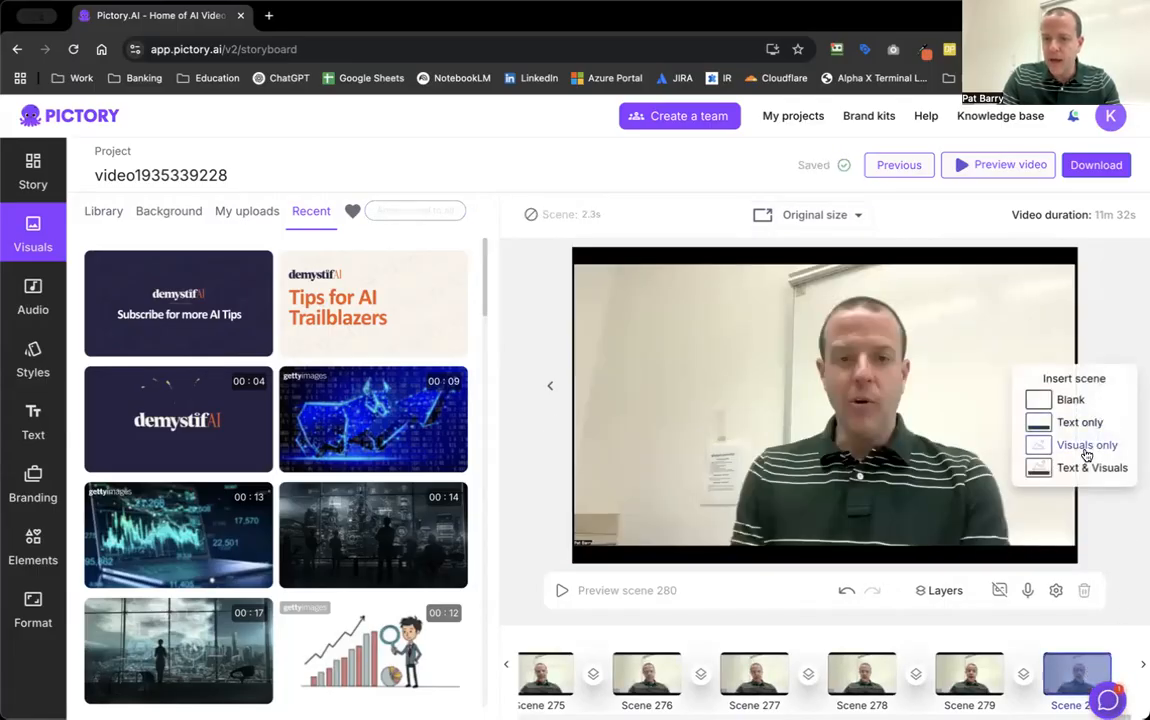
{"action": "left_click", "coordinate": [1086, 455]}
{"action": "left_click", "coordinate": [318, 218]}
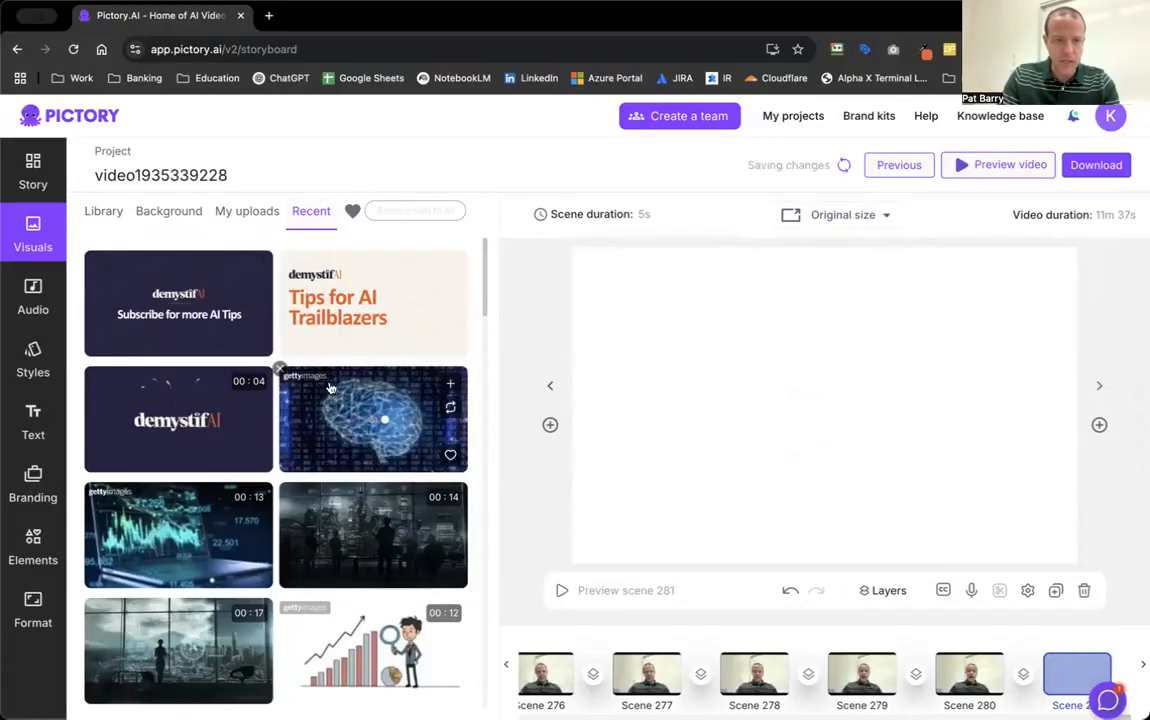
{"action": "left_click", "coordinate": [160, 308]}
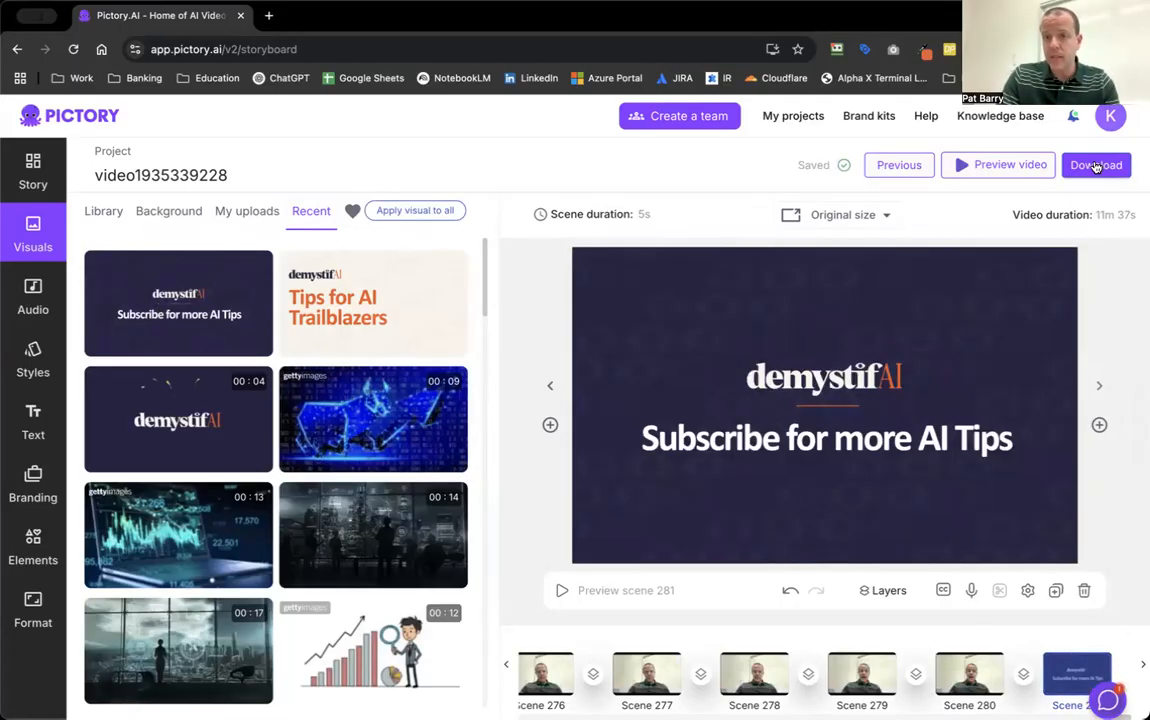
{"action": "left_click", "coordinate": [1095, 166]}
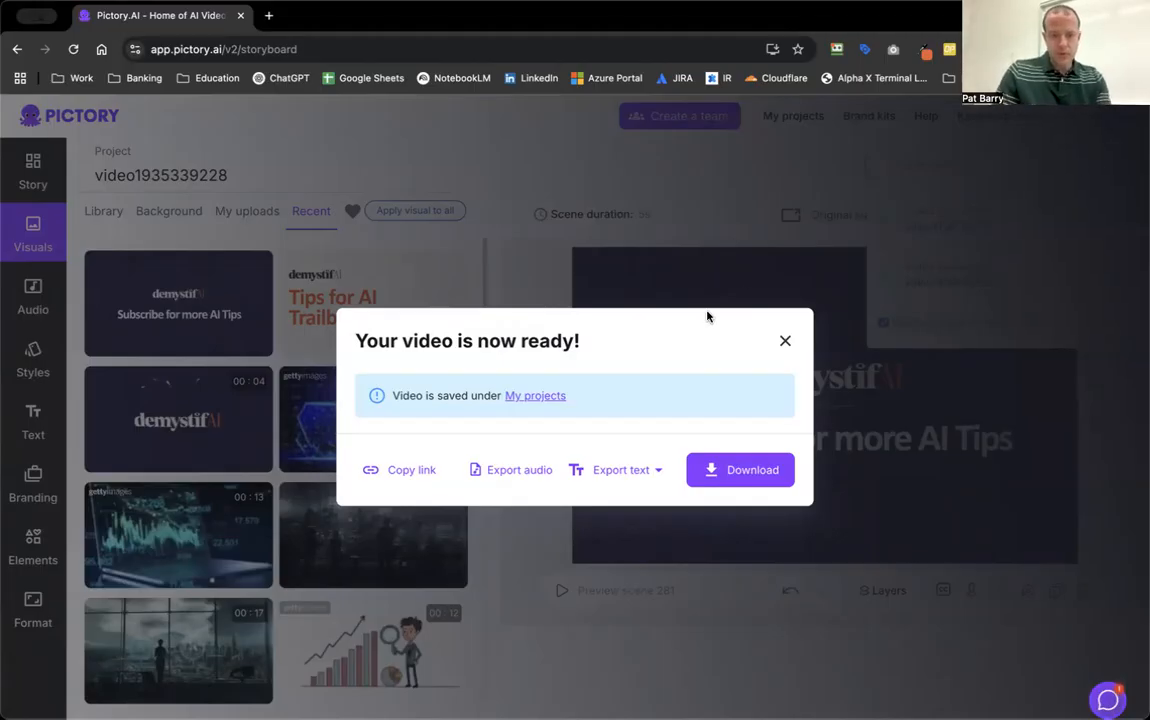
{"action": "left_click", "coordinate": [547, 399]}
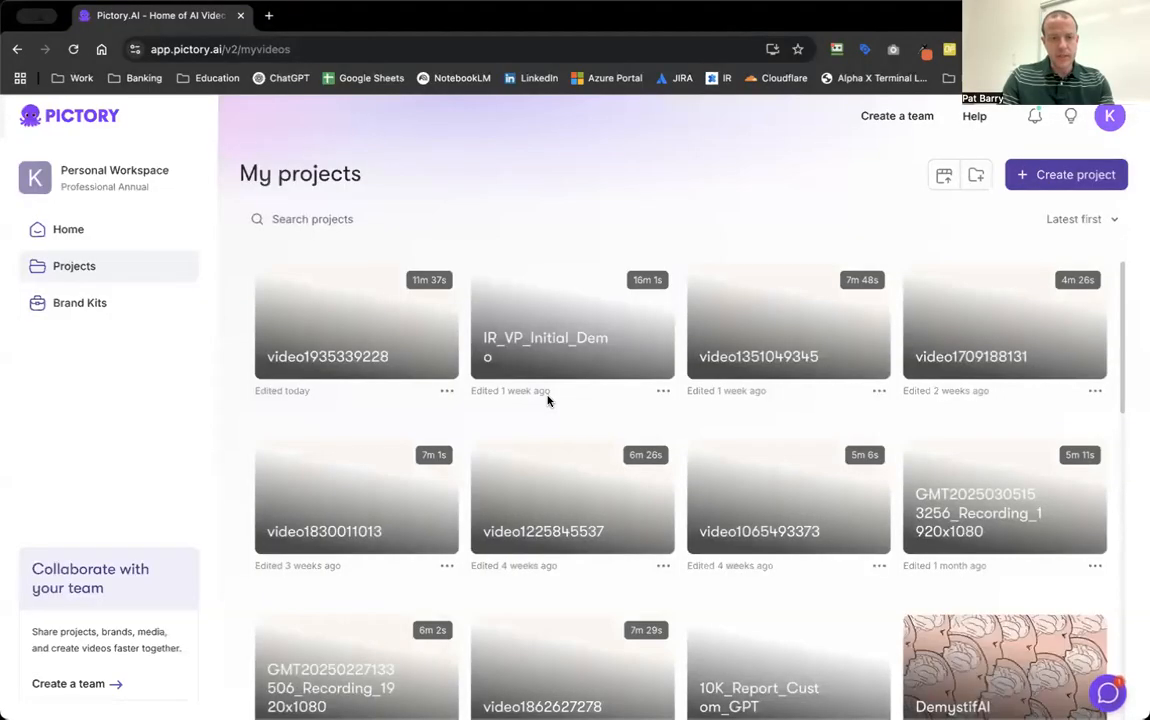
{"action": "left_click", "coordinate": [403, 337]}
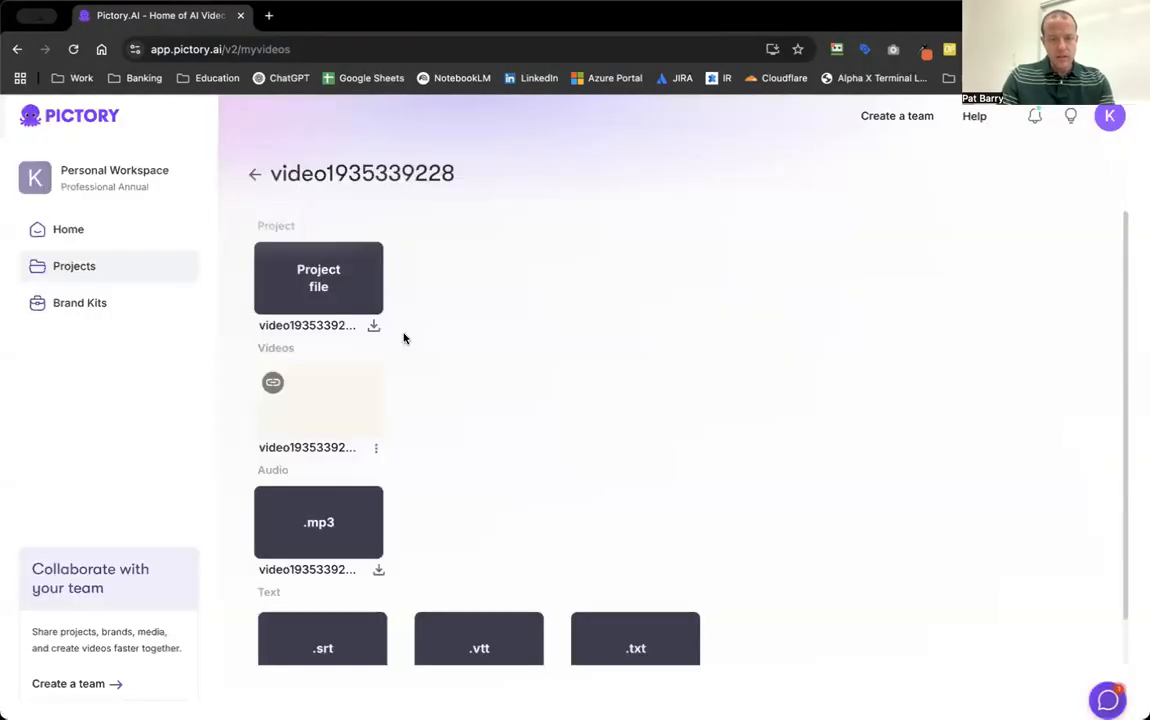
Look through the project's video, audio and text exports and download its project file.
{"action": "scroll", "coordinate": [309, 380], "scroll_direction": "down", "scroll_amount": 1}
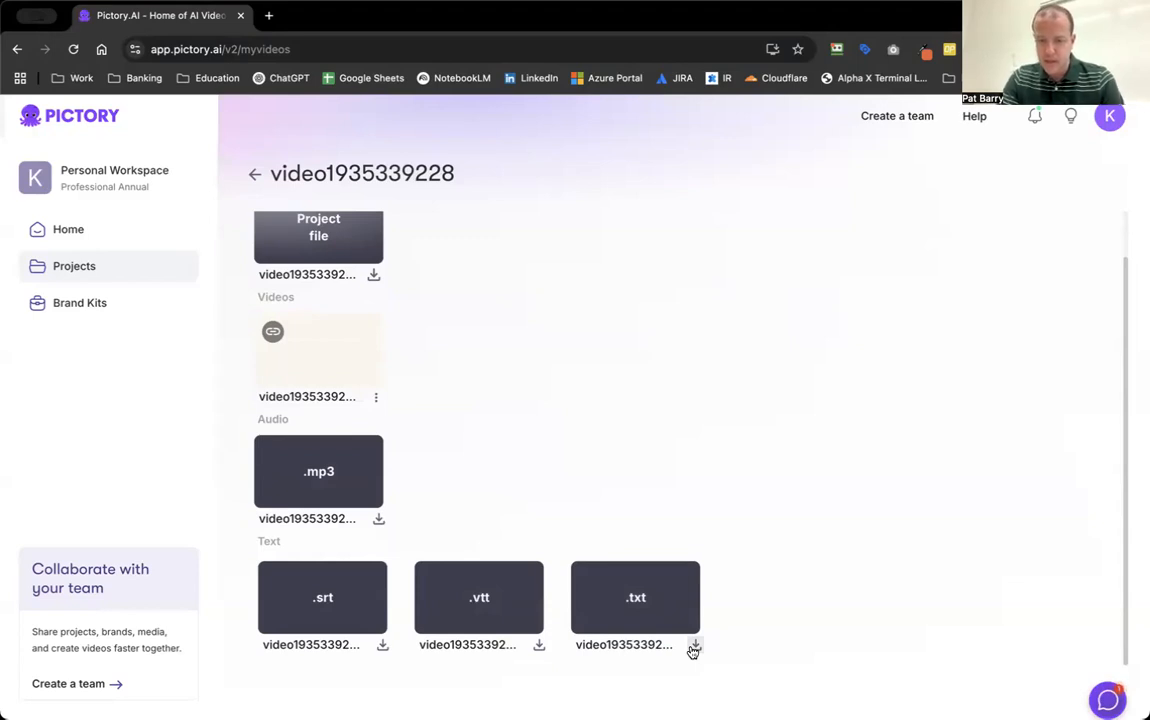
{"action": "scroll", "coordinate": [536, 359], "scroll_direction": "up", "scroll_amount": 2}
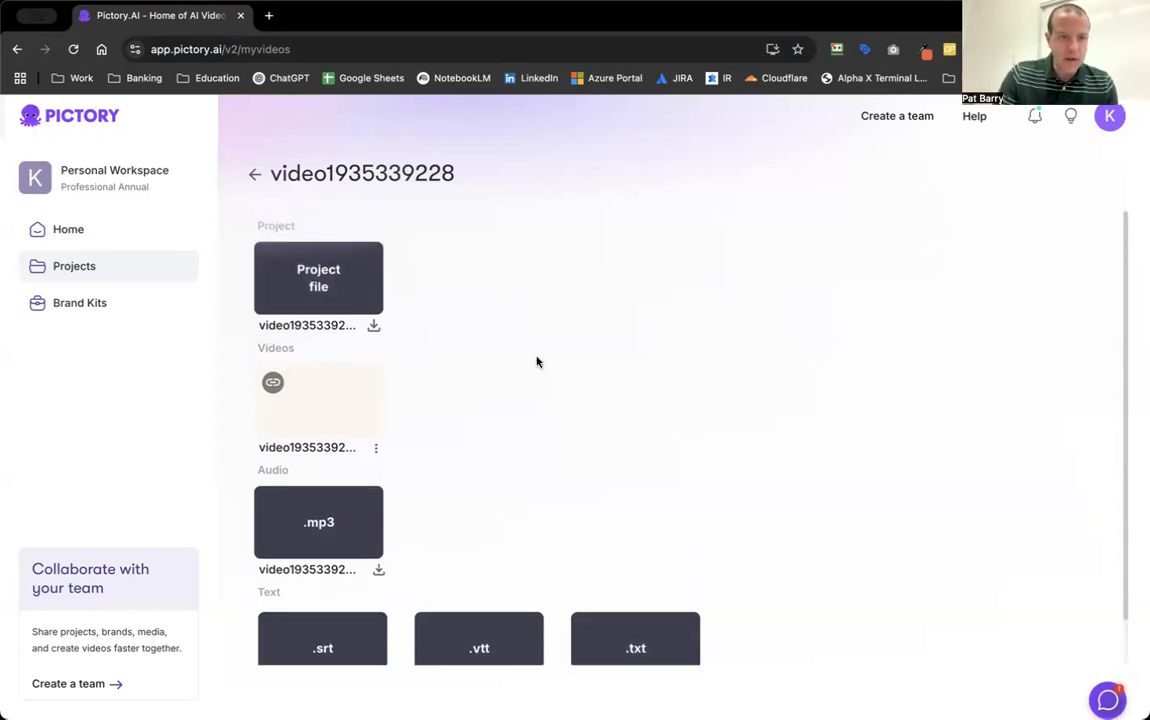
{"action": "left_click", "coordinate": [374, 328]}
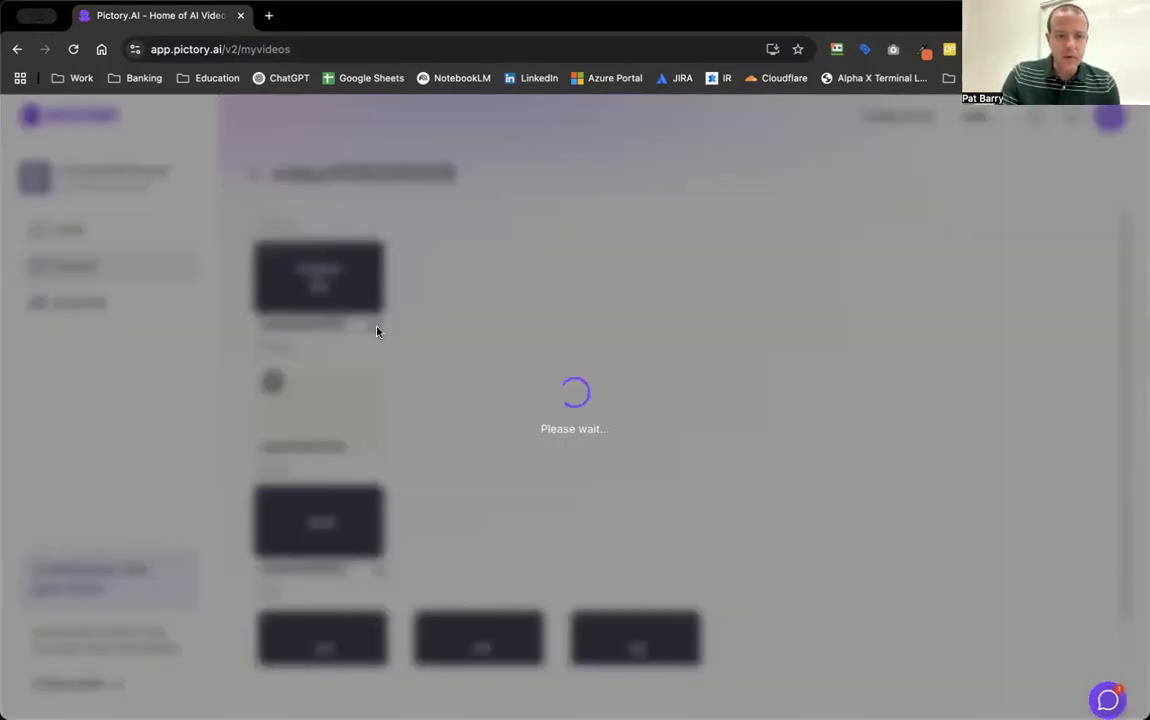